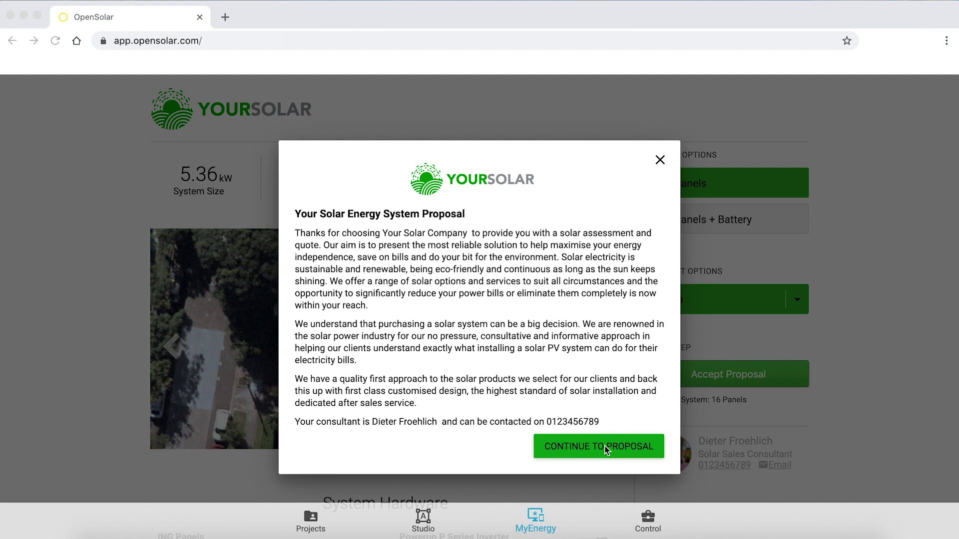
Continue to the solar proposal and compare its 16 Panels and 24 Panels + Battery system options.
{"action": "left_click", "coordinate": [599, 451]}
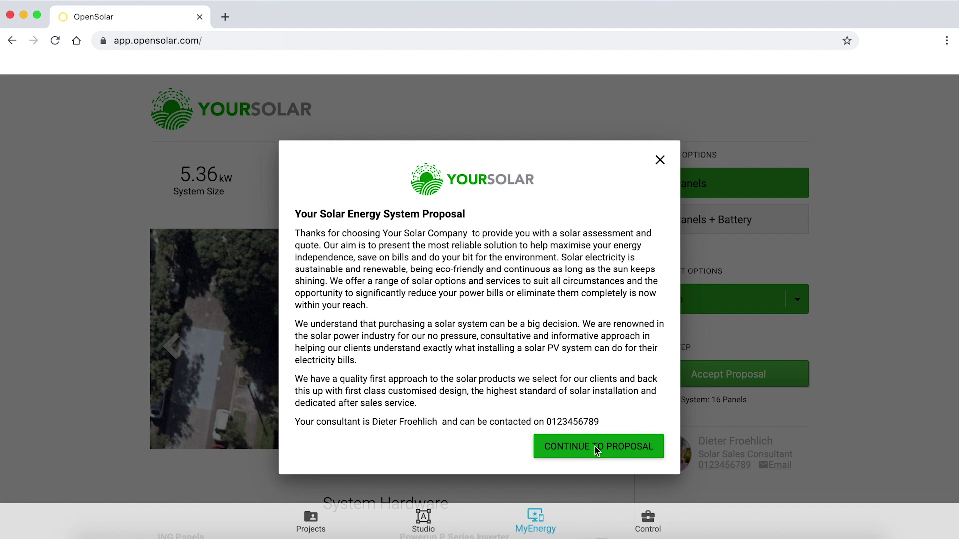
{"action": "left_click", "coordinate": [595, 446]}
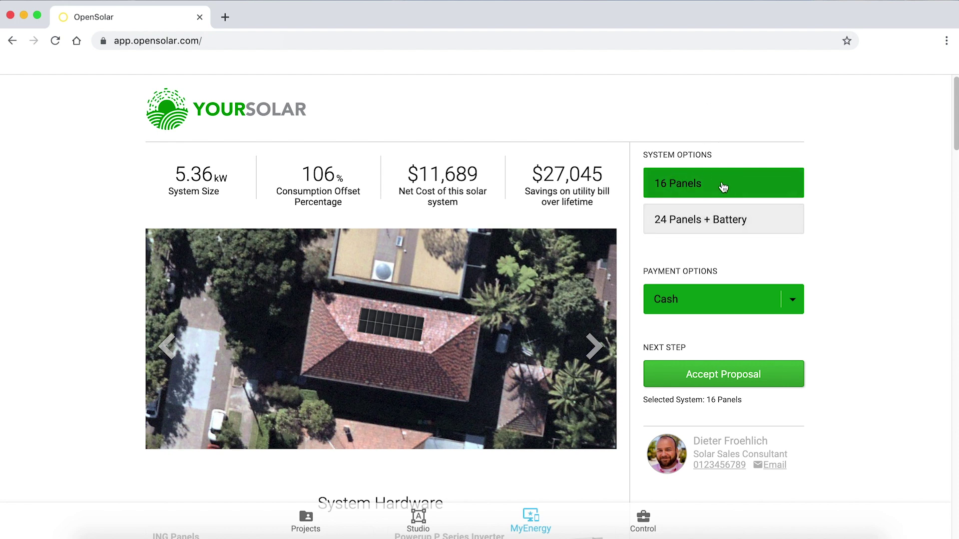
{"action": "left_click", "coordinate": [718, 223]}
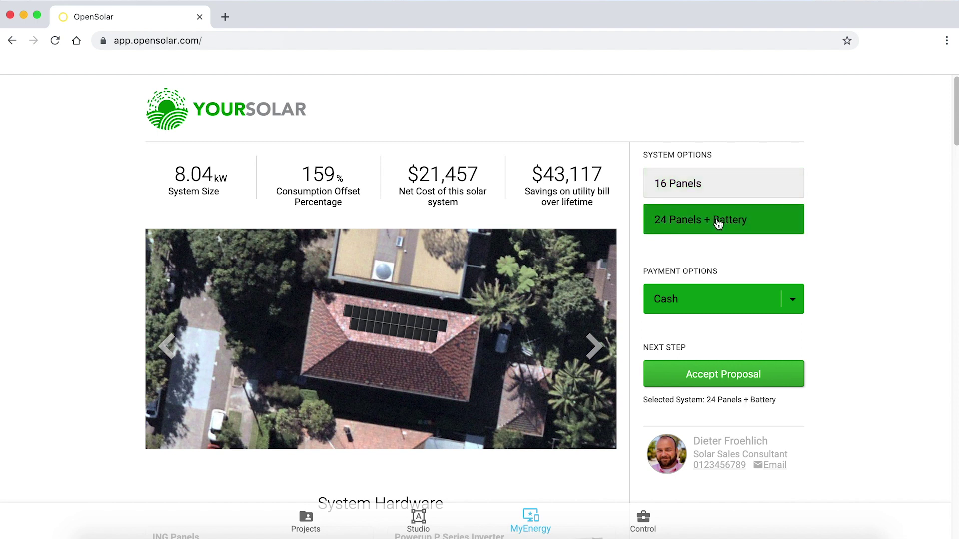
{"action": "left_click", "coordinate": [727, 185]}
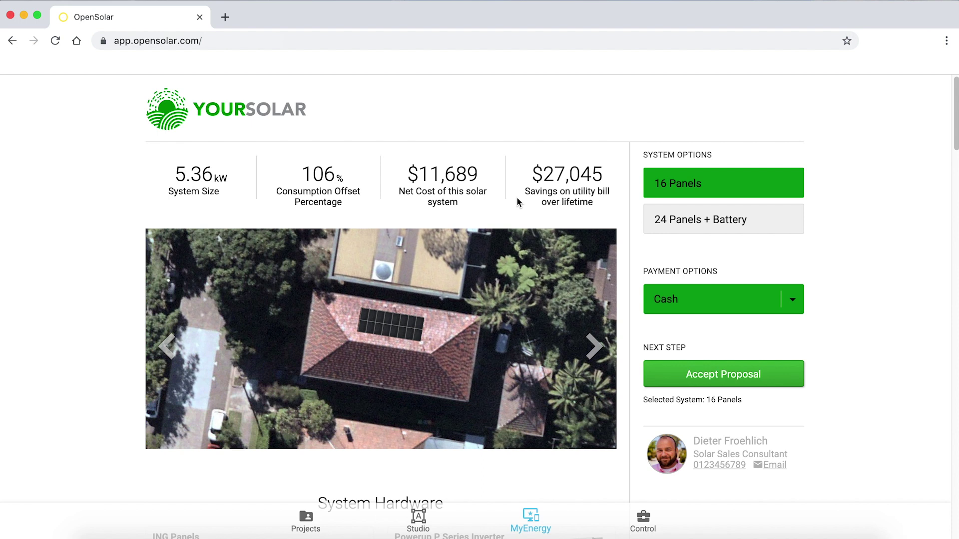
{"action": "left_click", "coordinate": [712, 220]}
{"action": "left_click", "coordinate": [726, 188]}
Look through the aerial roof images showing the 16 Panels layout from different angles.
{"action": "scroll", "coordinate": [78, 313], "scroll_direction": "down", "scroll_amount": 2}
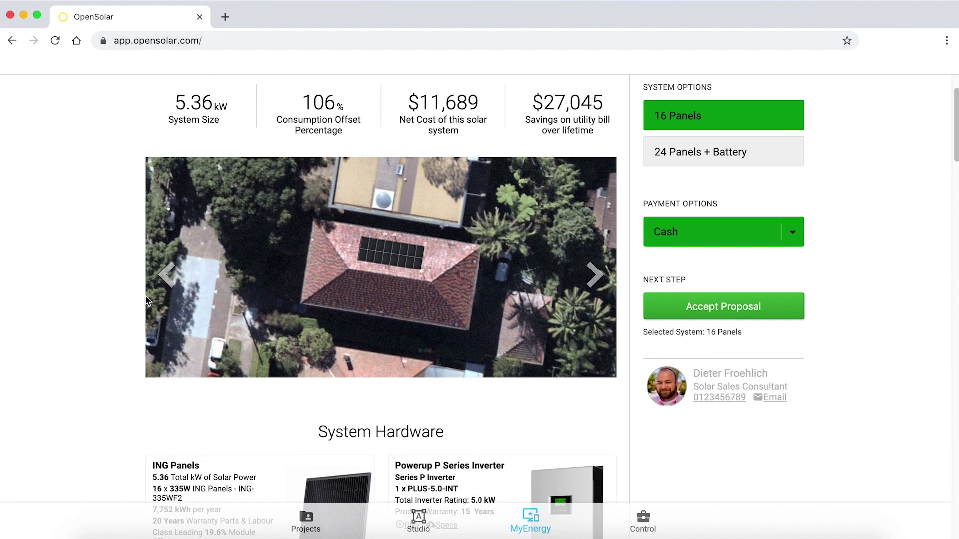
{"action": "left_click", "coordinate": [595, 279]}
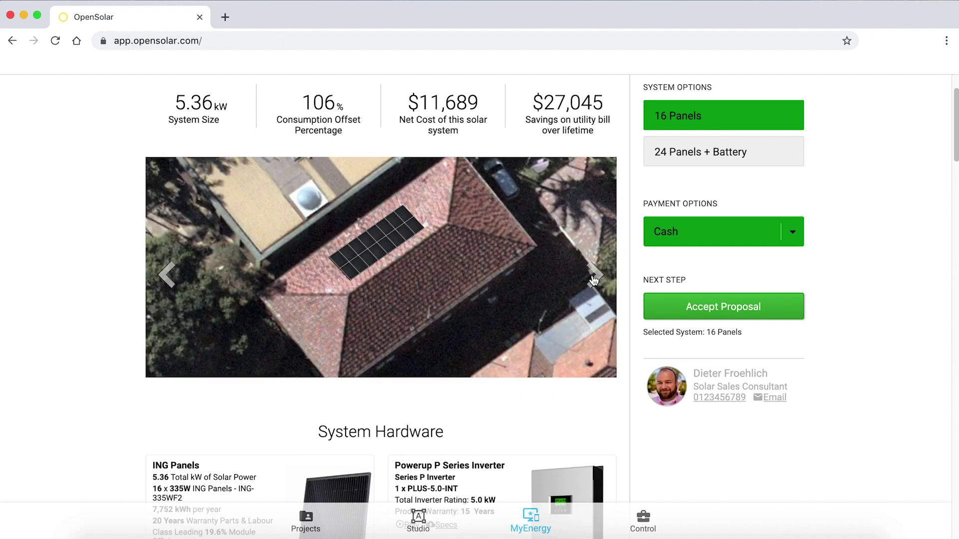
{"action": "left_click", "coordinate": [594, 279]}
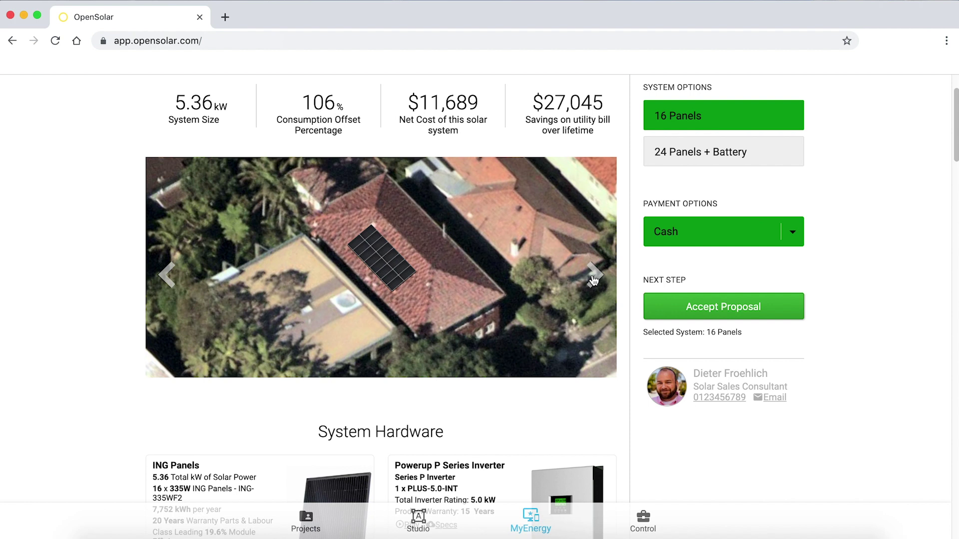
{"action": "left_click", "coordinate": [594, 278]}
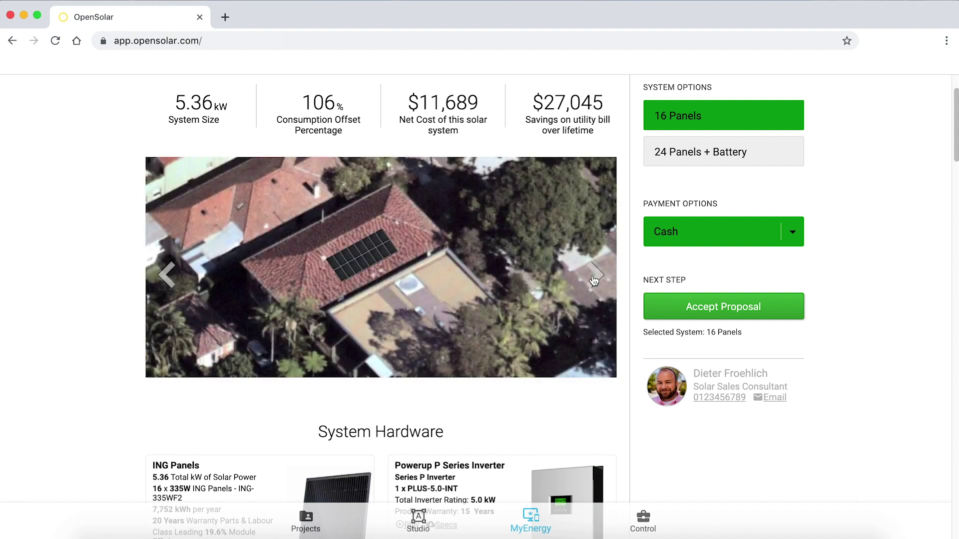
Switch the proposal to 24 Panels + Battery and review its System Hardware and Total System Performance against the 16 Panels option.
{"action": "left_click", "coordinate": [704, 153]}
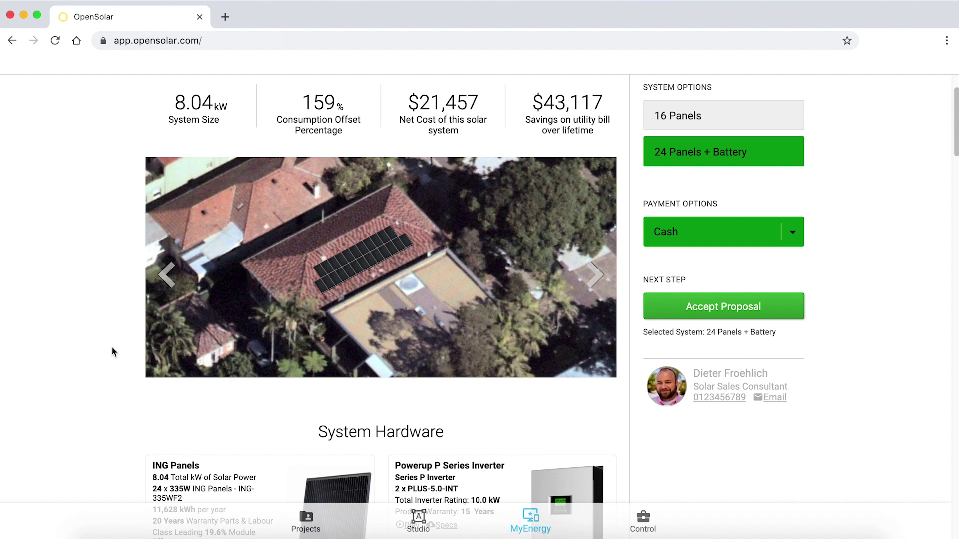
{"action": "scroll", "coordinate": [112, 352], "scroll_direction": "down", "scroll_amount": 6}
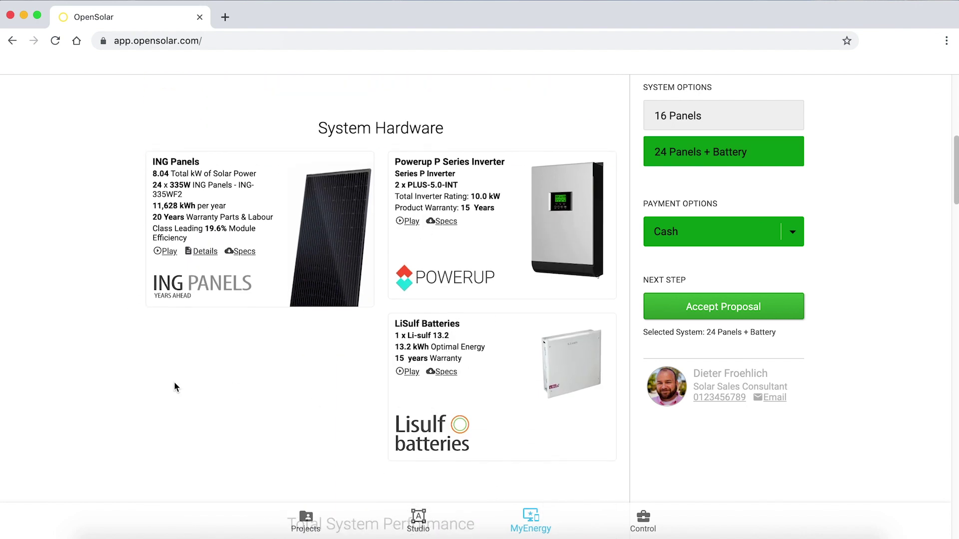
{"action": "scroll", "coordinate": [174, 386], "scroll_direction": "down", "scroll_amount": 7}
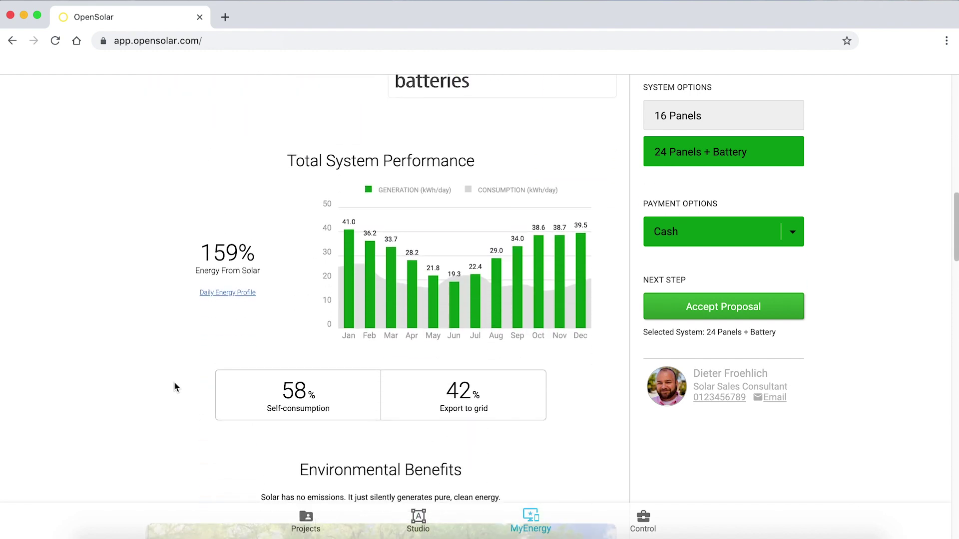
{"action": "left_click", "coordinate": [714, 112]}
{"action": "left_click", "coordinate": [715, 152]}
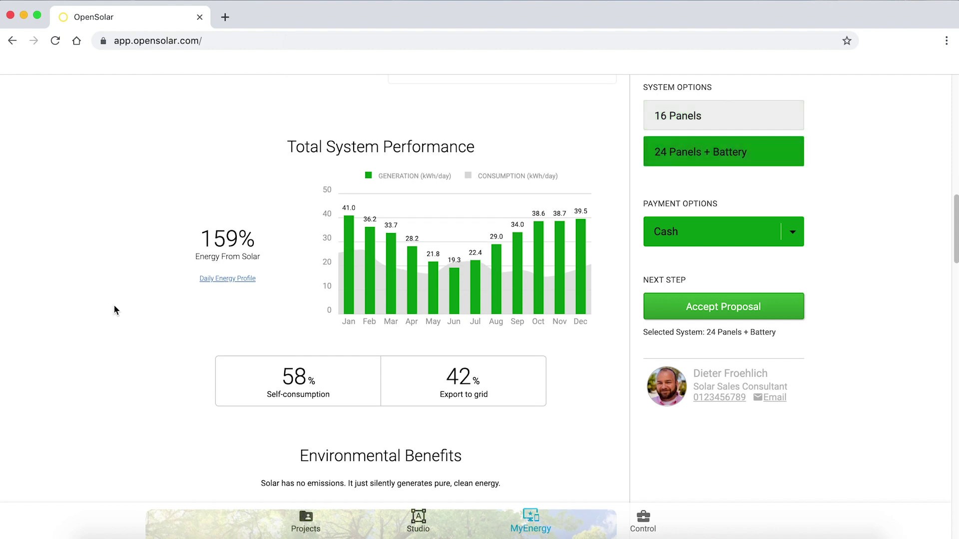
Review the proposal's Environmental Benefits, energy distribution diagram and Electricity Bill Savings charts.
{"action": "scroll", "coordinate": [126, 344], "scroll_direction": "down", "scroll_amount": 3}
{"action": "scroll", "coordinate": [126, 344], "scroll_direction": "down", "scroll_amount": 8}
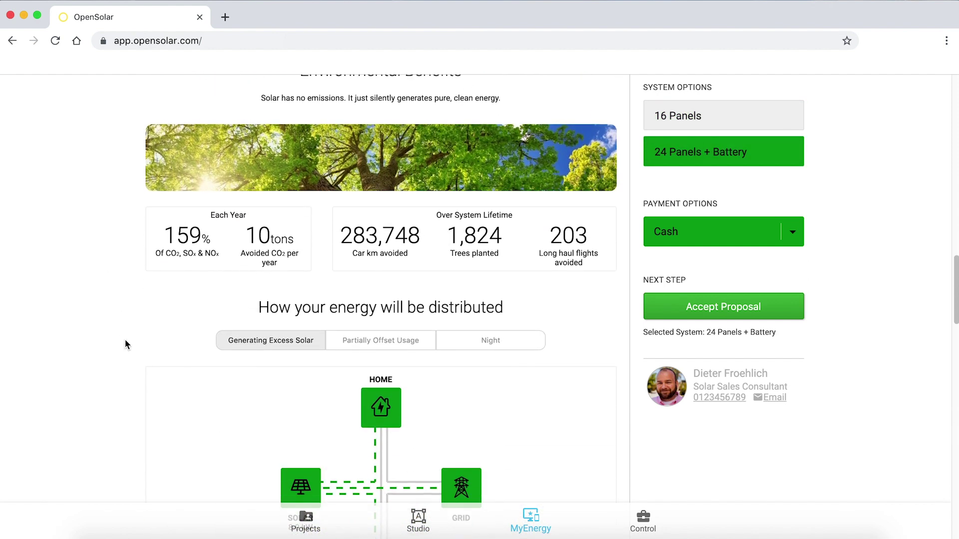
{"action": "scroll", "coordinate": [125, 344], "scroll_direction": "down", "scroll_amount": 1}
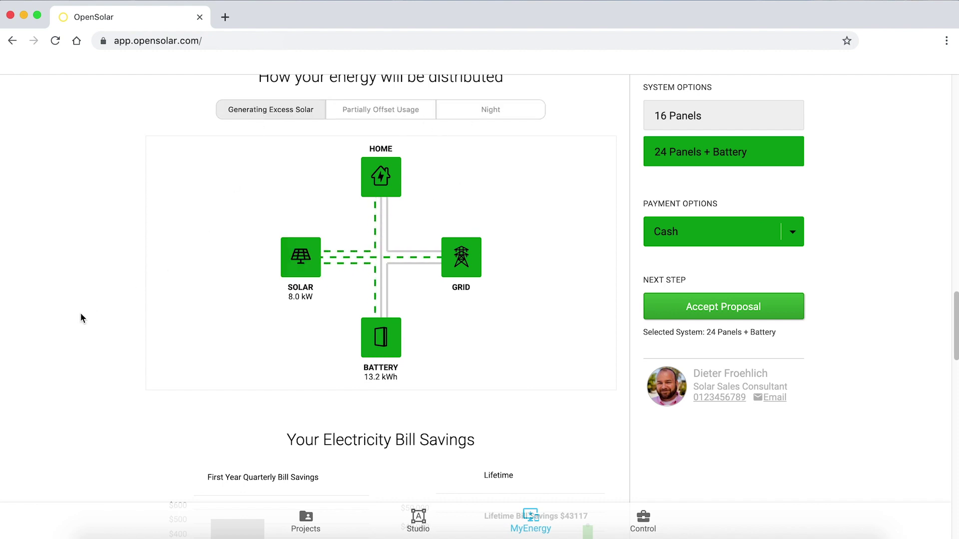
{"action": "scroll", "coordinate": [79, 313], "scroll_direction": "down", "scroll_amount": 5}
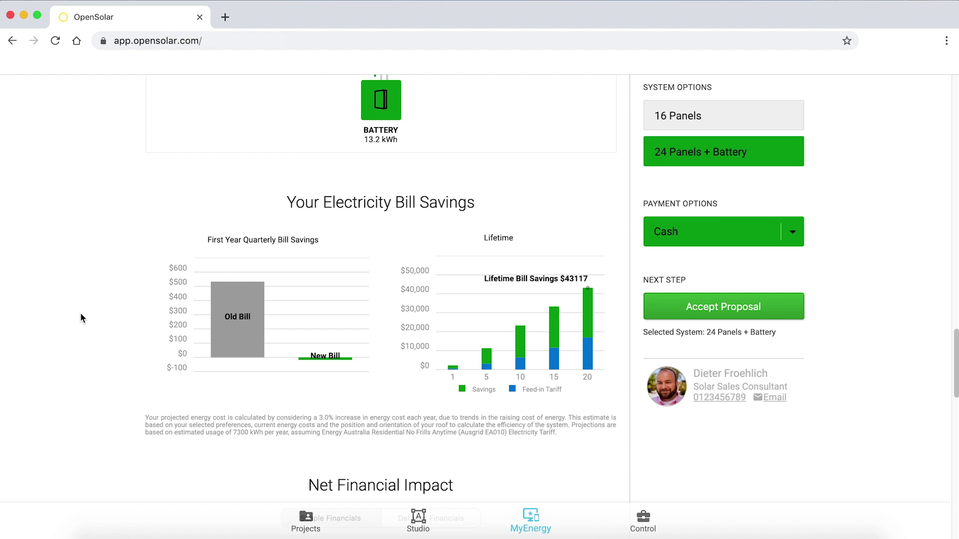
{"action": "scroll", "coordinate": [81, 314], "scroll_direction": "down", "scroll_amount": 6}
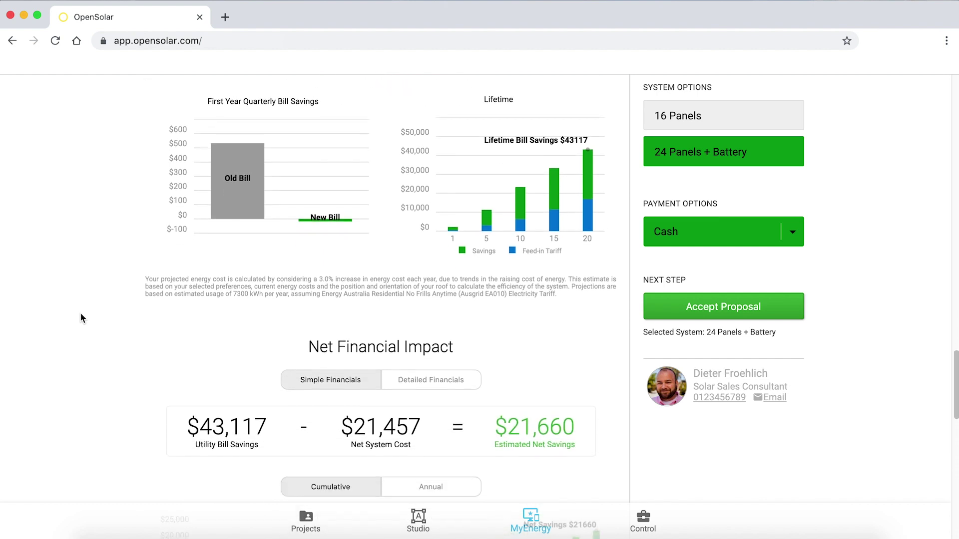
Compare the Net Financial Impact of the 16 Panels option with that of 24 Panels + Battery.
{"action": "scroll", "coordinate": [81, 318], "scroll_direction": "down", "scroll_amount": 1}
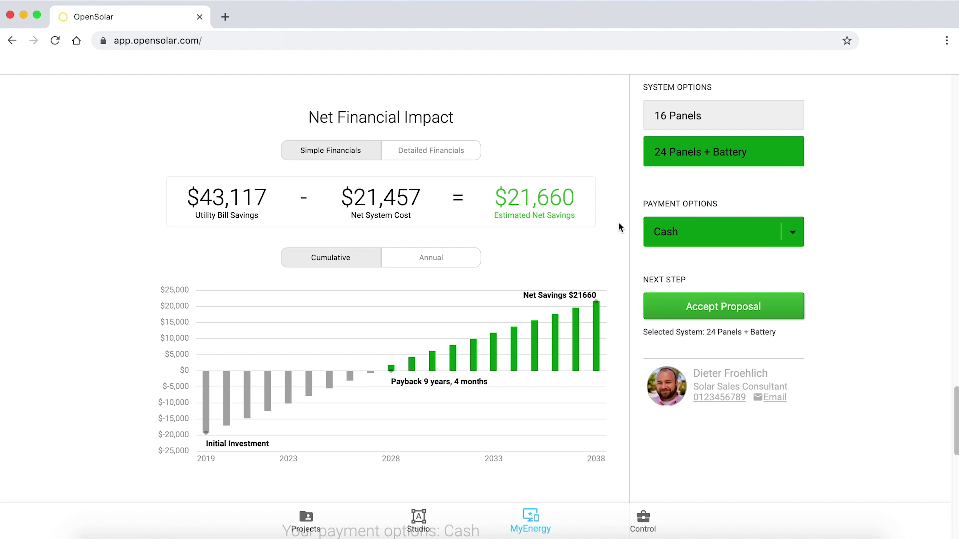
{"action": "left_click", "coordinate": [701, 120]}
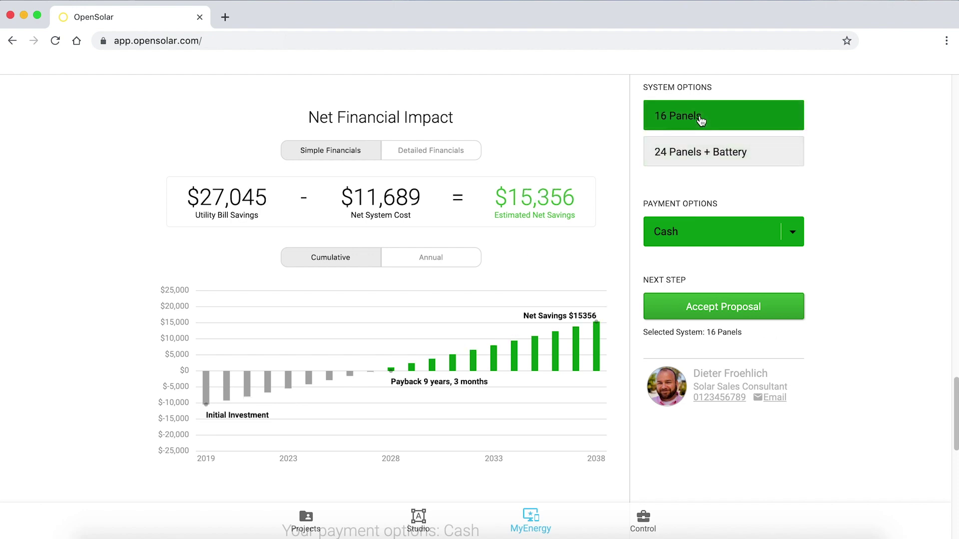
{"action": "left_click", "coordinate": [714, 155]}
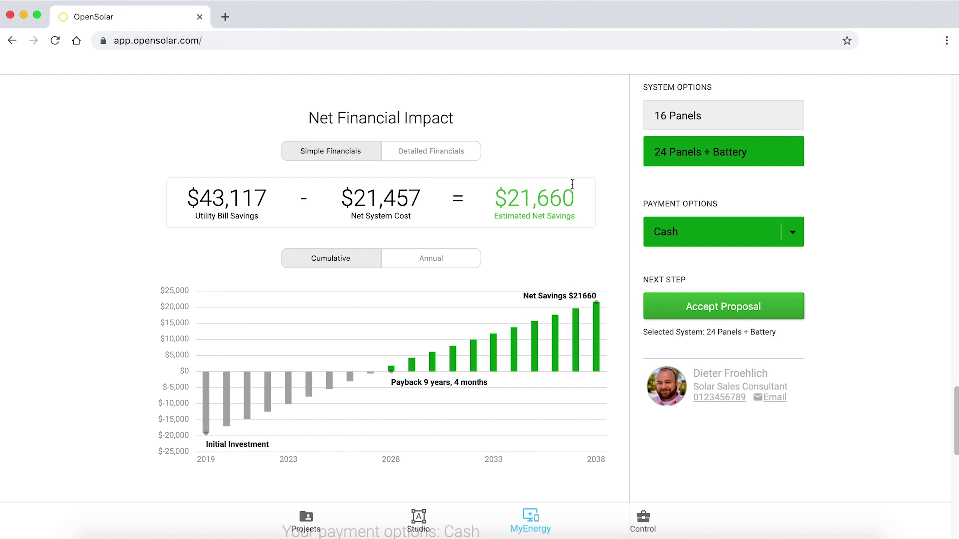
Compare the Loan 20 Years payment option with Cash, and return to Cash.
{"action": "scroll", "coordinate": [569, 293], "scroll_direction": "down", "scroll_amount": 3}
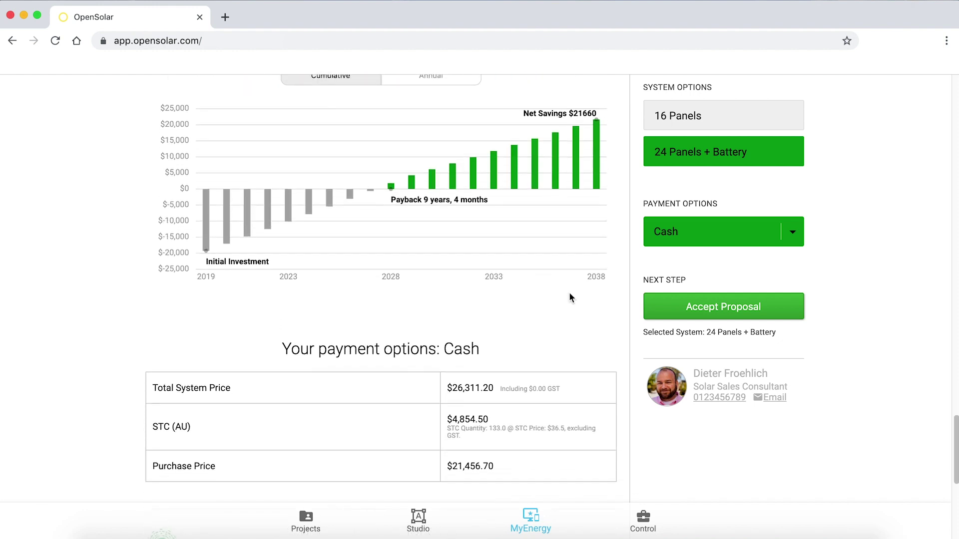
{"action": "left_click", "coordinate": [715, 229]}
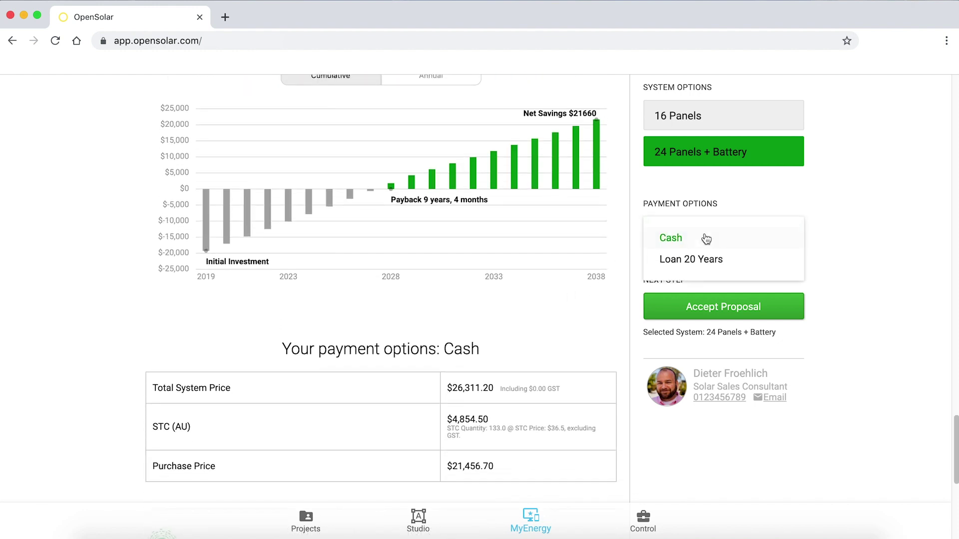
{"action": "left_click", "coordinate": [724, 259]}
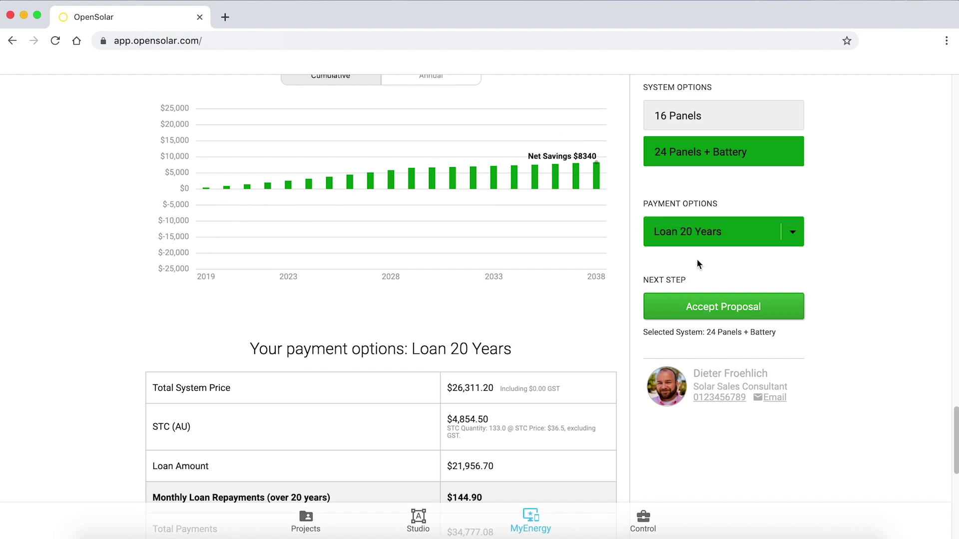
{"action": "left_click", "coordinate": [727, 227]}
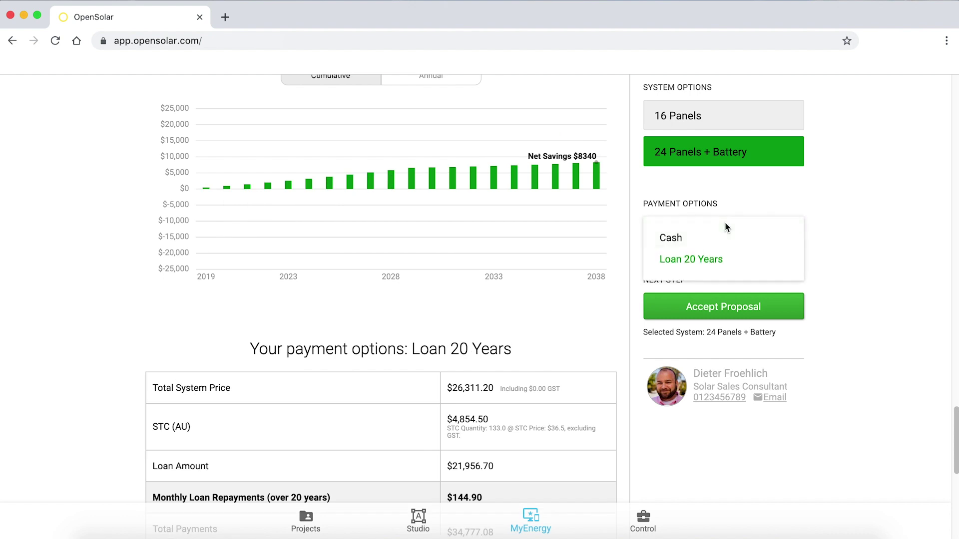
{"action": "left_click", "coordinate": [700, 240]}
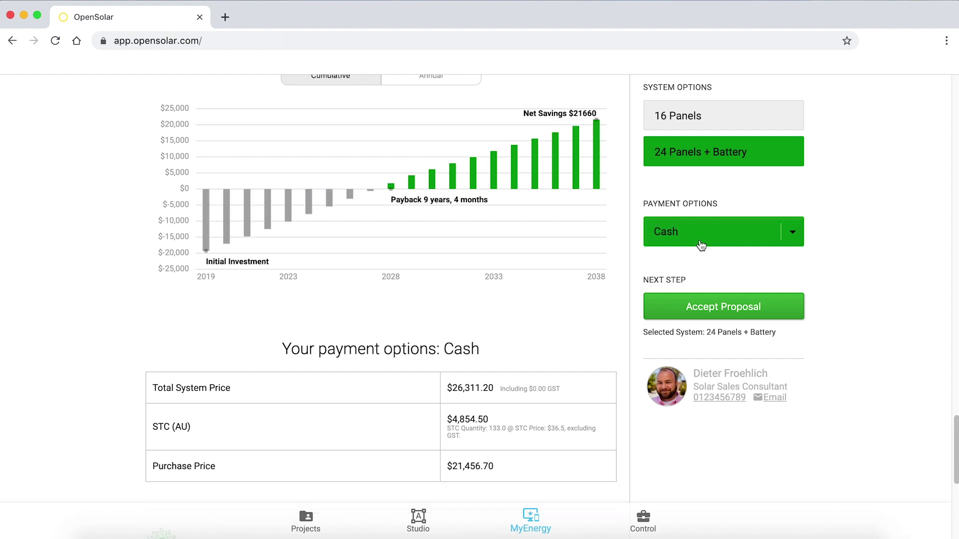
Review the cash payment table, and view the Case Studies at the end of the proposal.
{"action": "scroll", "coordinate": [124, 334], "scroll_direction": "down", "scroll_amount": 3}
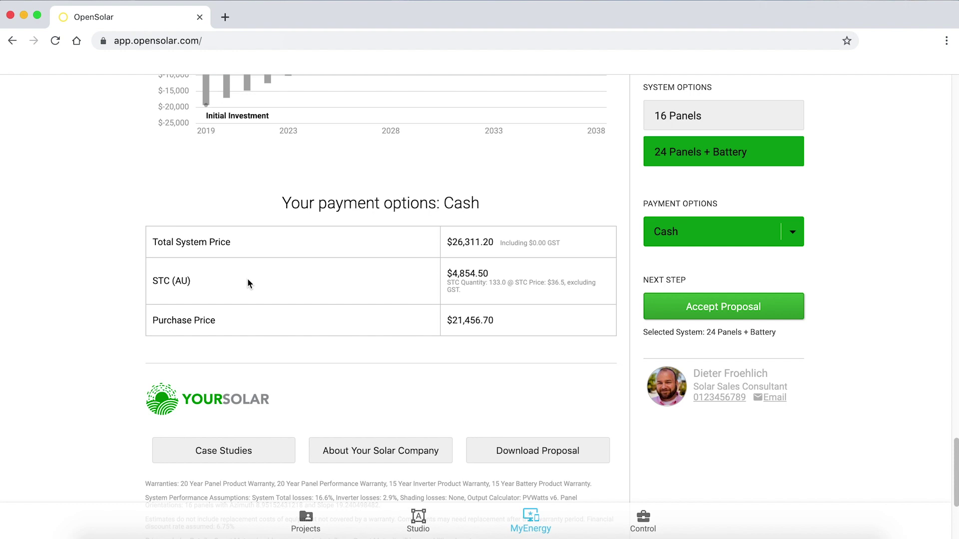
{"action": "scroll", "coordinate": [55, 341], "scroll_direction": "down", "scroll_amount": 4}
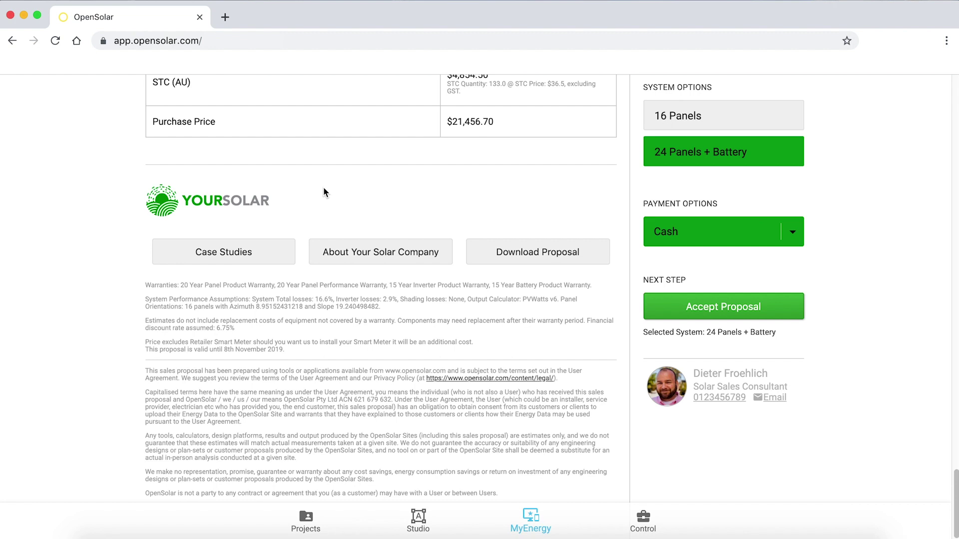
{"action": "left_click", "coordinate": [244, 252]}
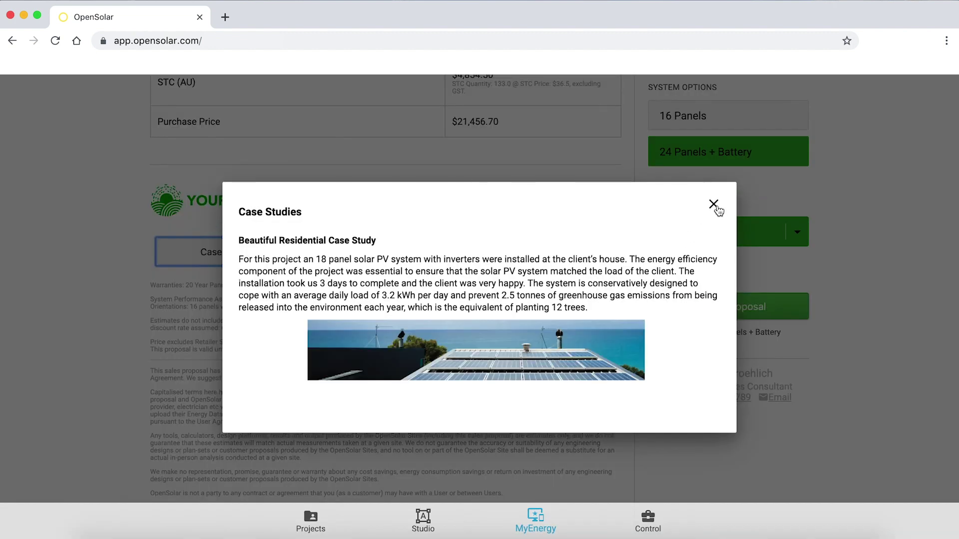
{"action": "left_click", "coordinate": [714, 205]}
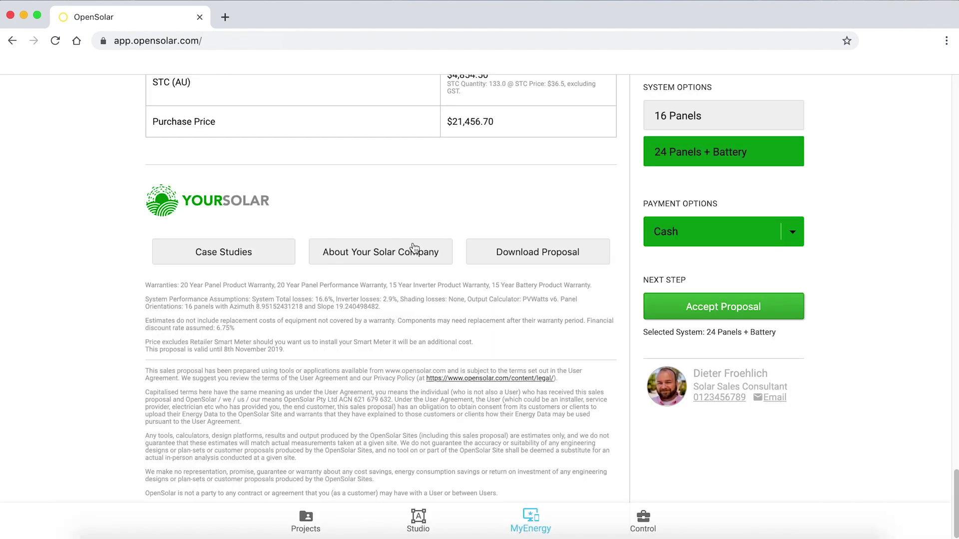
Read the About Your Solar Company information, and check the Download Proposal dialog before returning to the proposal.
{"action": "left_click", "coordinate": [394, 260]}
{"action": "scroll", "coordinate": [720, 269], "scroll_direction": "down", "scroll_amount": 5}
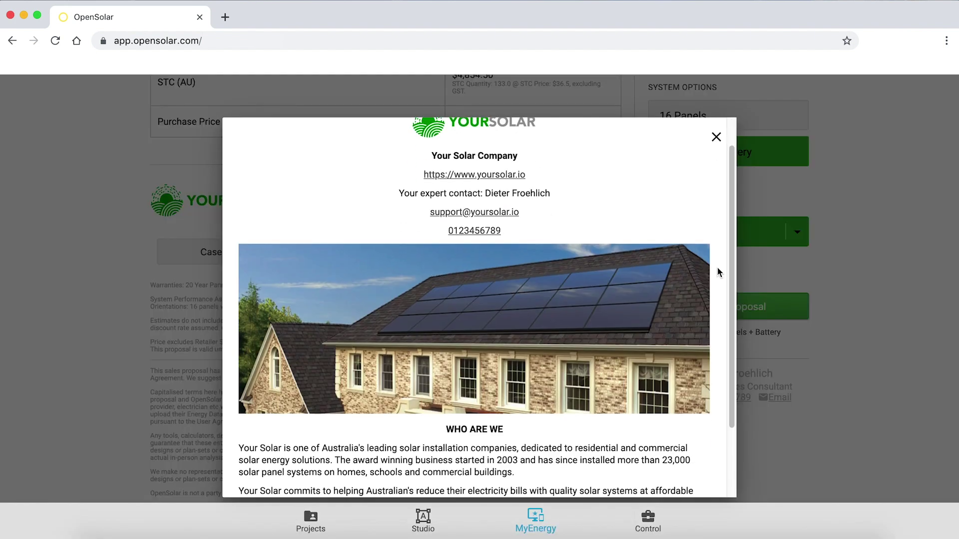
{"action": "scroll", "coordinate": [719, 270], "scroll_direction": "up", "scroll_amount": 5}
{"action": "left_click", "coordinate": [717, 138]}
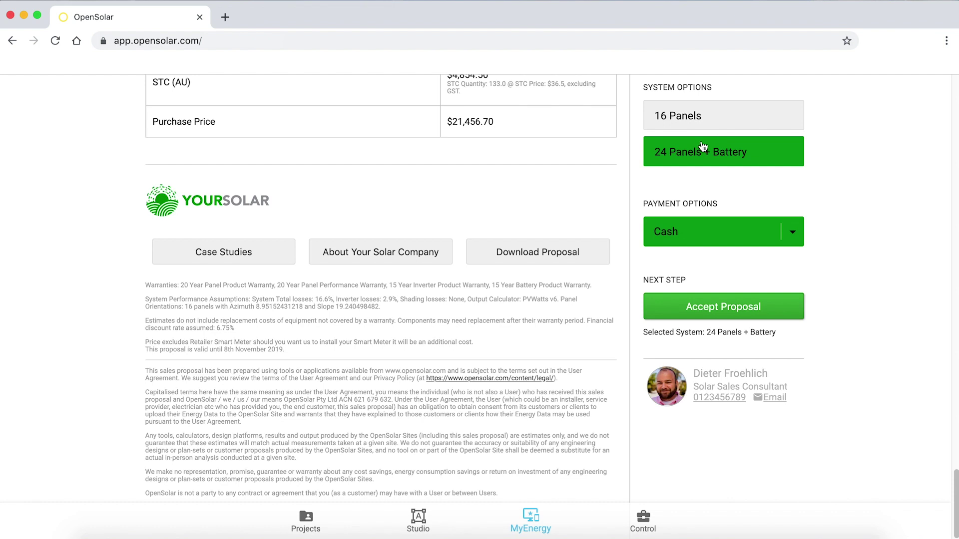
{"action": "left_click", "coordinate": [547, 261]}
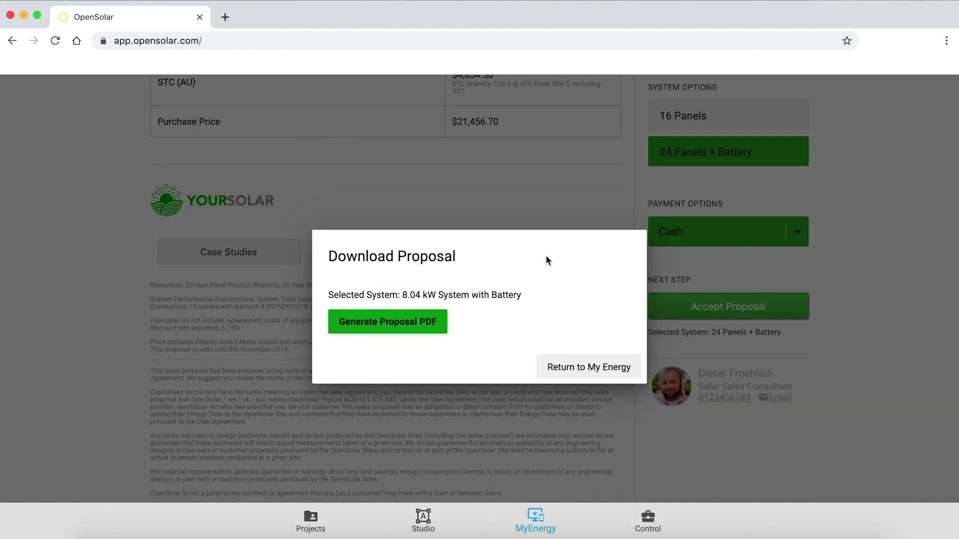
{"action": "left_click", "coordinate": [592, 364]}
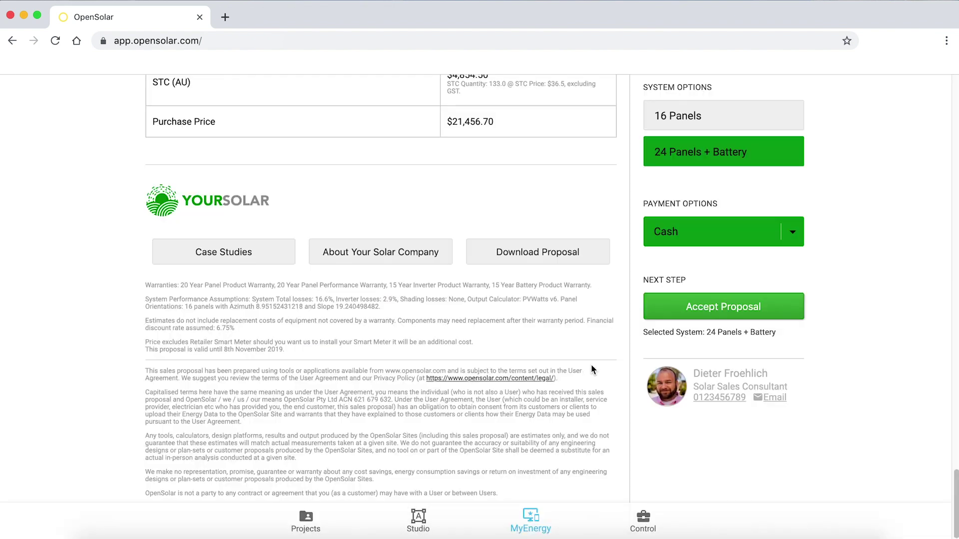
Open the system design in Studio and show the settings of the vertical Nearmap view, V (1).
{"action": "scroll", "coordinate": [505, 460], "scroll_direction": "up", "scroll_amount": 6}
{"action": "scroll", "coordinate": [506, 460], "scroll_direction": "up", "scroll_amount": 20}
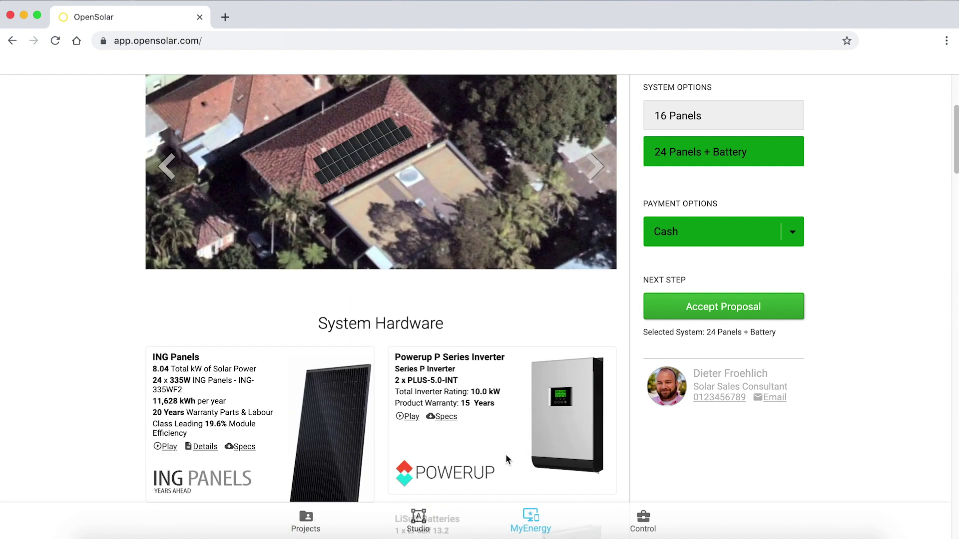
{"action": "left_click", "coordinate": [419, 519]}
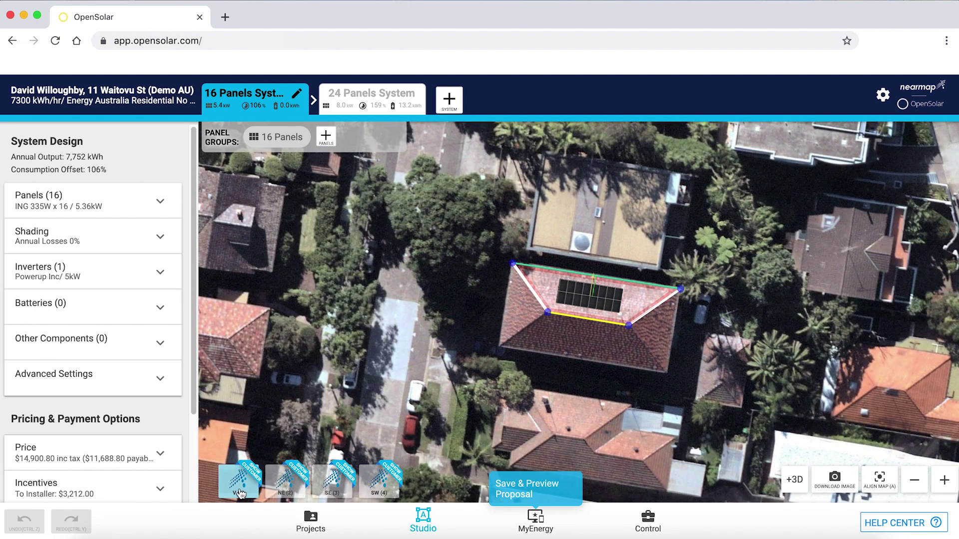
{"action": "left_click", "coordinate": [240, 492]}
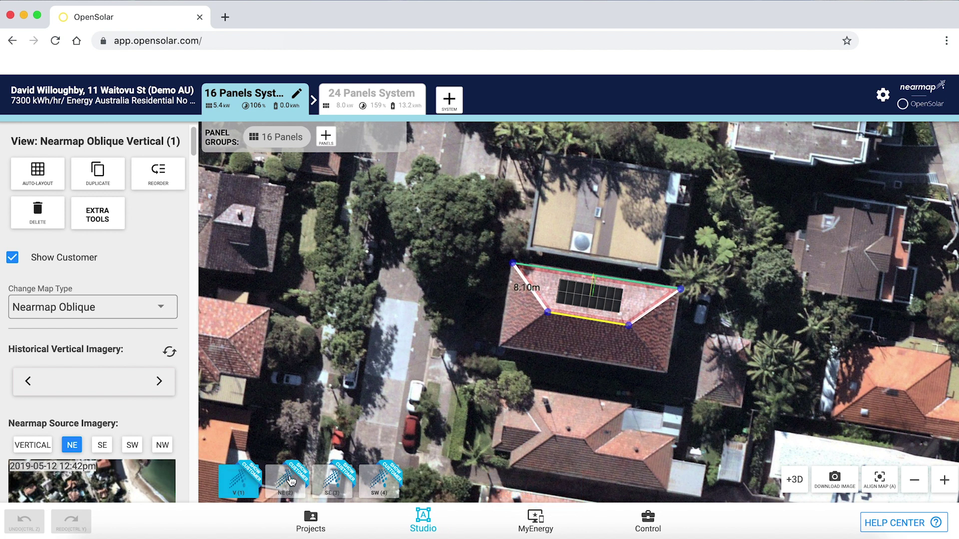
View the panel layout in the northeast, southeast and southwest Nearmap oblique views, and return to the vertical view.
{"action": "left_click", "coordinate": [289, 481]}
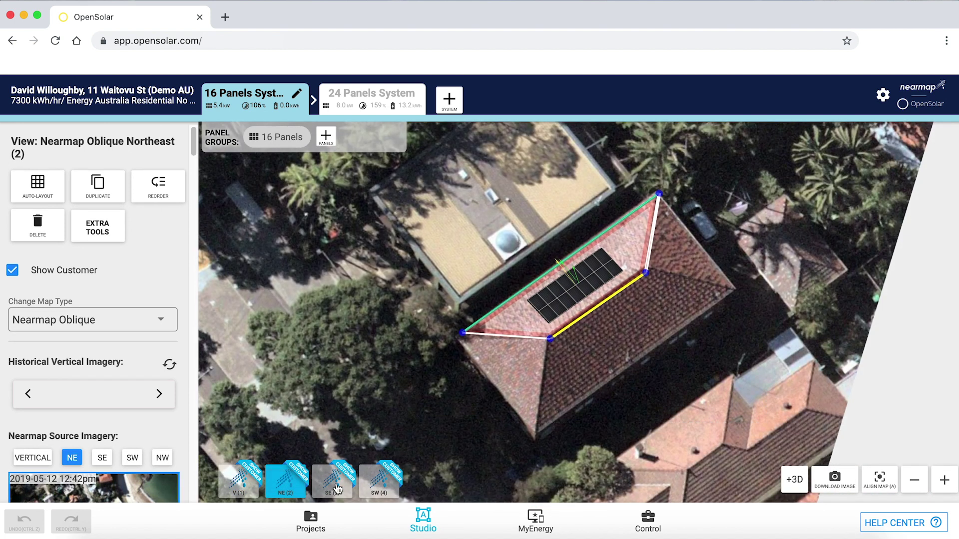
{"action": "left_click", "coordinate": [337, 488]}
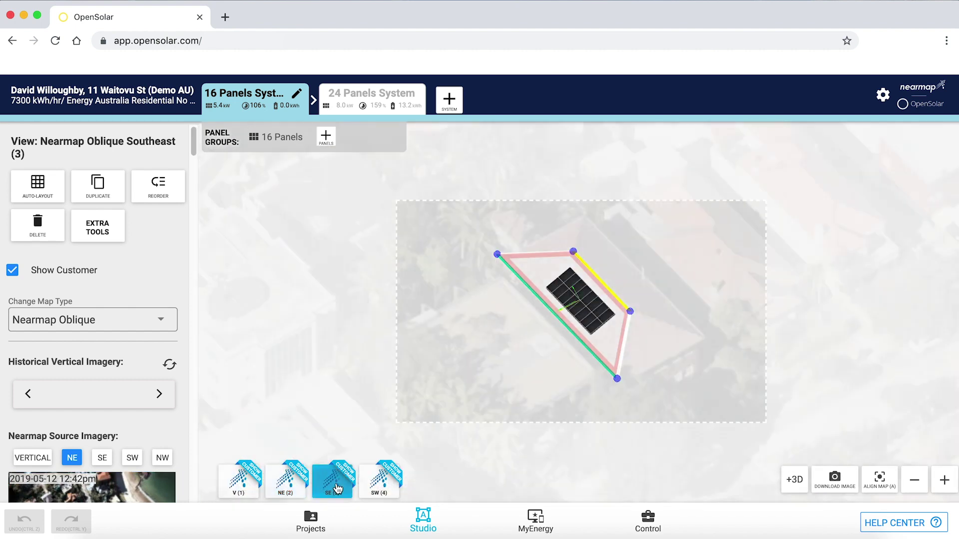
{"action": "left_click", "coordinate": [379, 482]}
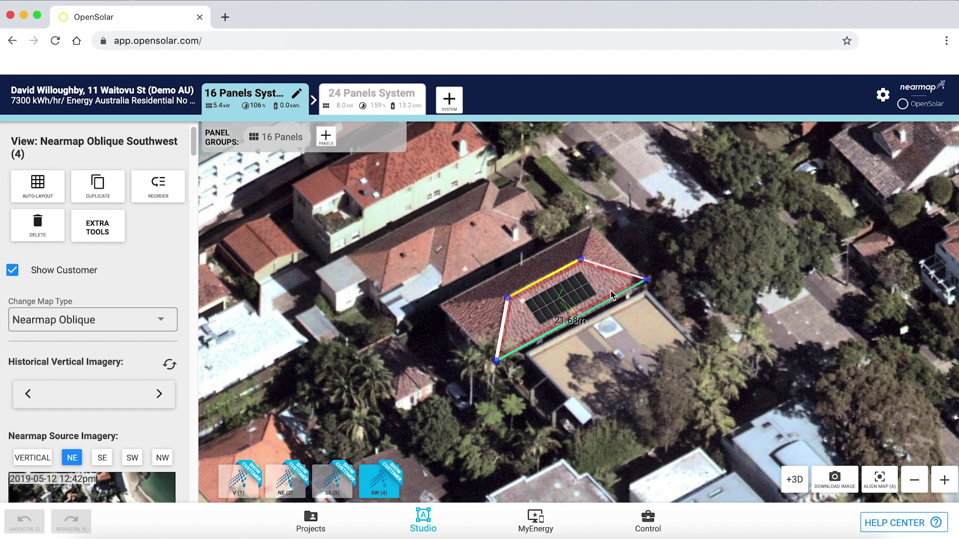
{"action": "left_click", "coordinate": [242, 482]}
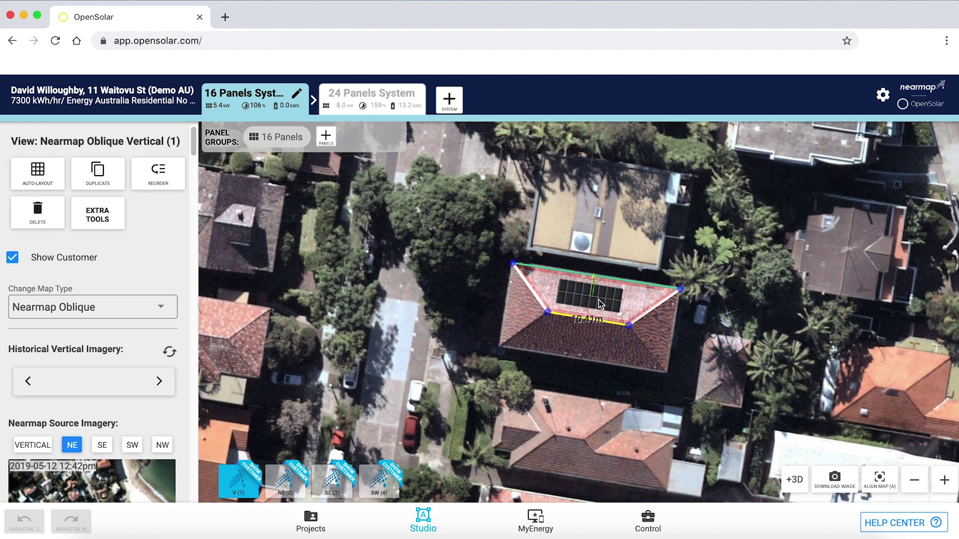
Try adding three panels to the end of the roof's panel group, and remove them again.
{"action": "left_click", "coordinate": [601, 300]}
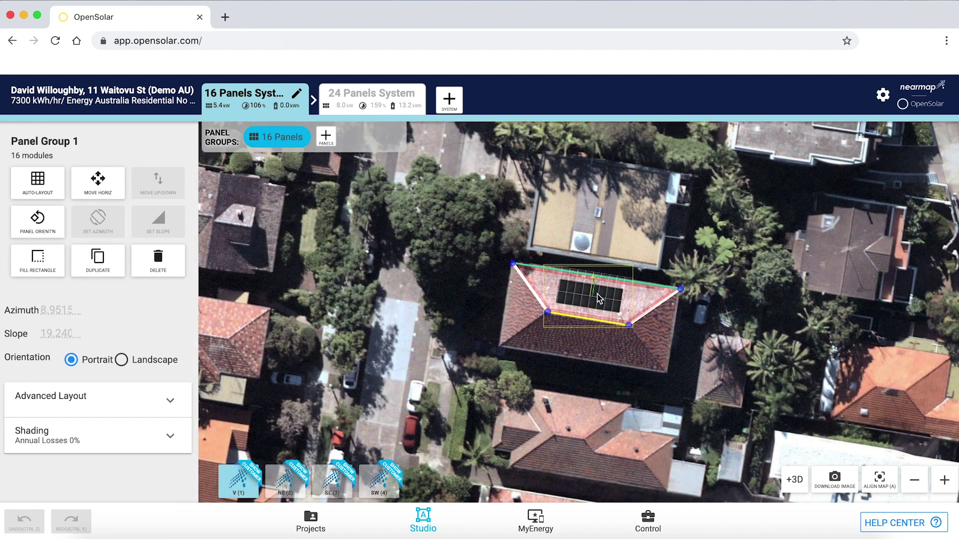
{"action": "left_click", "coordinate": [626, 300]}
{"action": "left_click", "coordinate": [628, 309]}
{"action": "left_click", "coordinate": [632, 304]}
{"action": "left_click", "coordinate": [632, 303]}
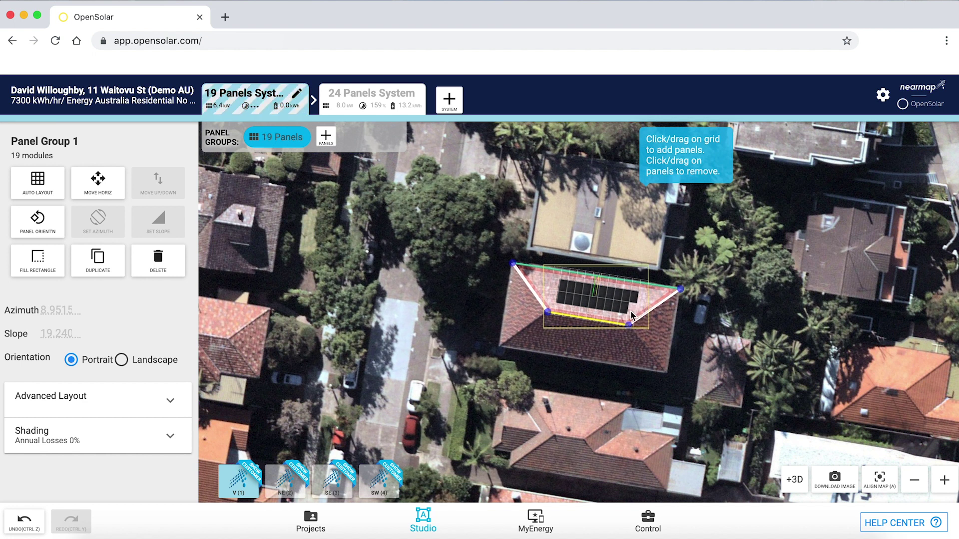
{"action": "left_click", "coordinate": [632, 303]}
{"action": "left_click", "coordinate": [624, 310]}
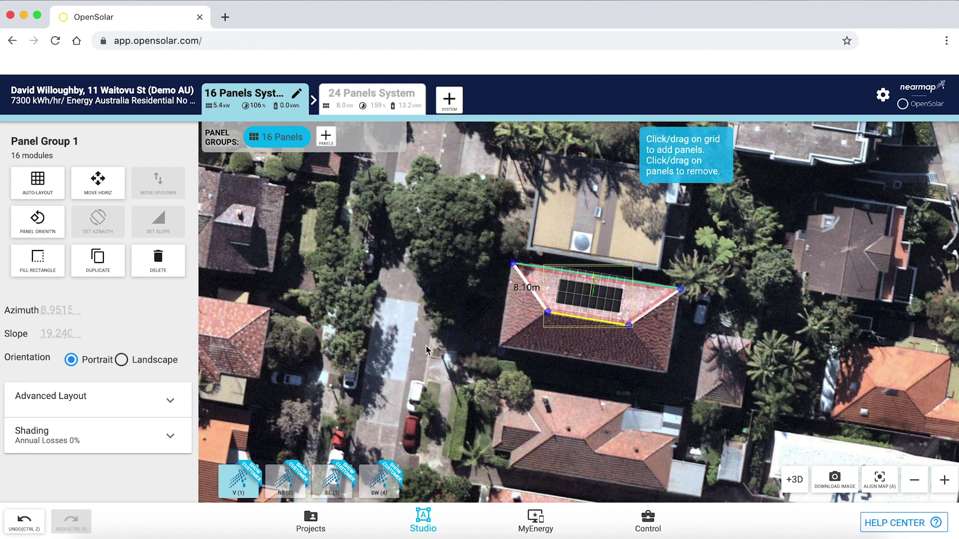
Deselect the panel group, and check the active modules available for the system's panels without changing the module.
{"action": "left_click", "coordinate": [509, 379]}
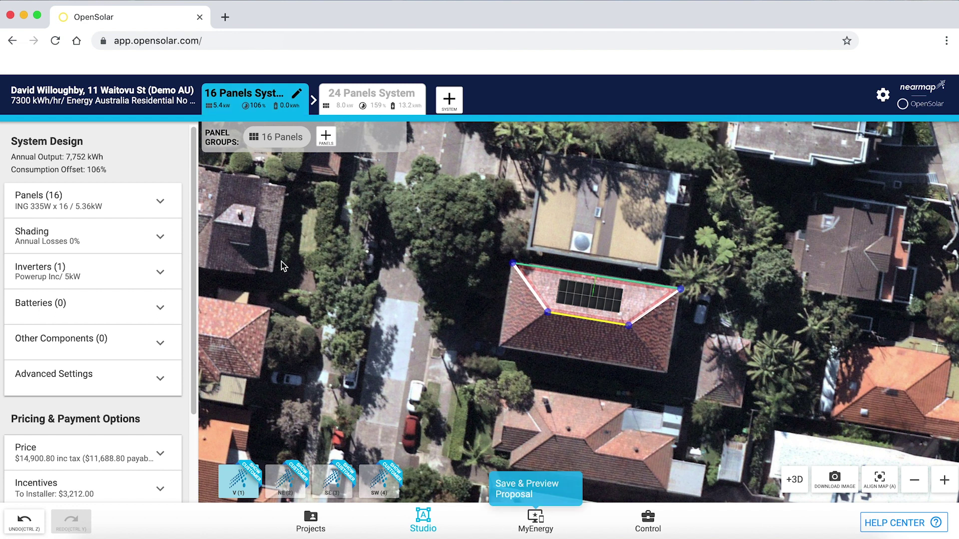
{"action": "left_click", "coordinate": [125, 201]}
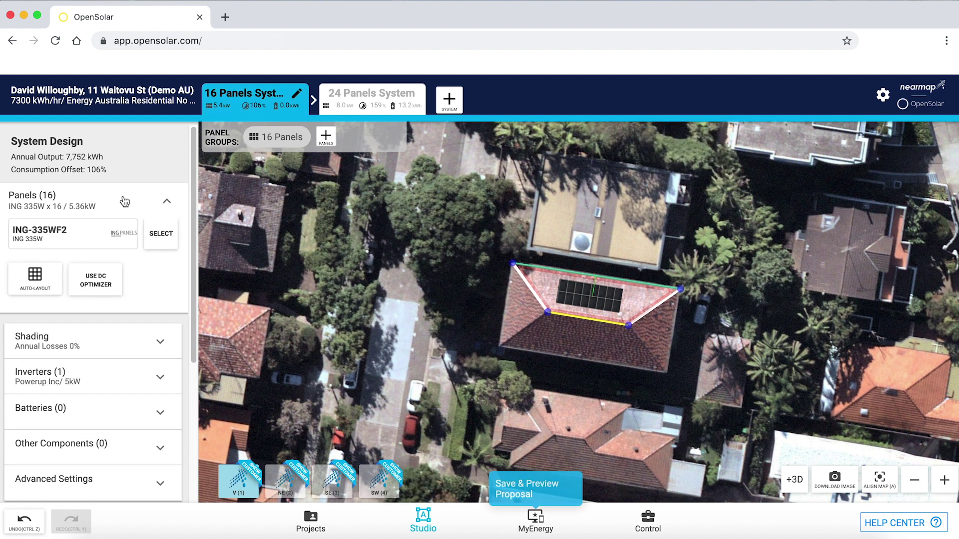
{"action": "left_click", "coordinate": [161, 233]}
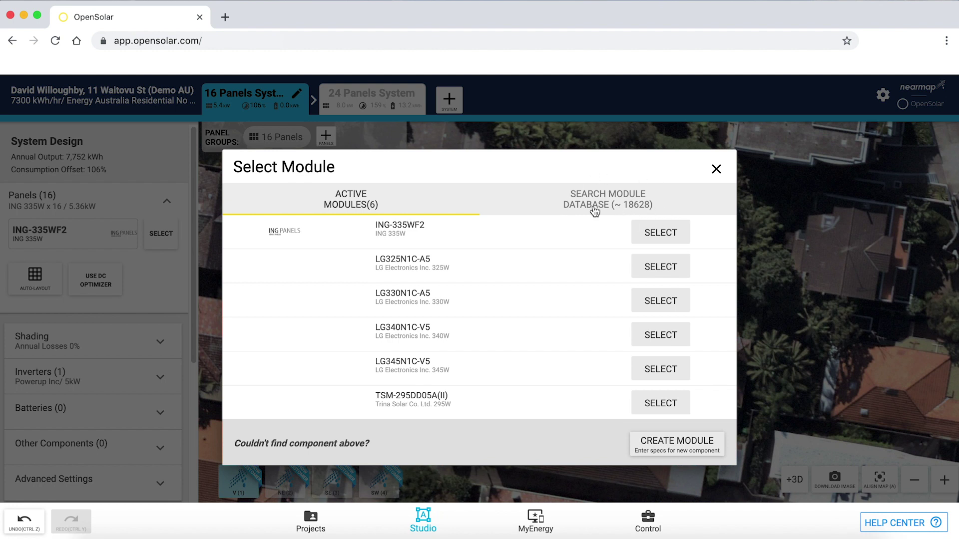
{"action": "left_click", "coordinate": [718, 171]}
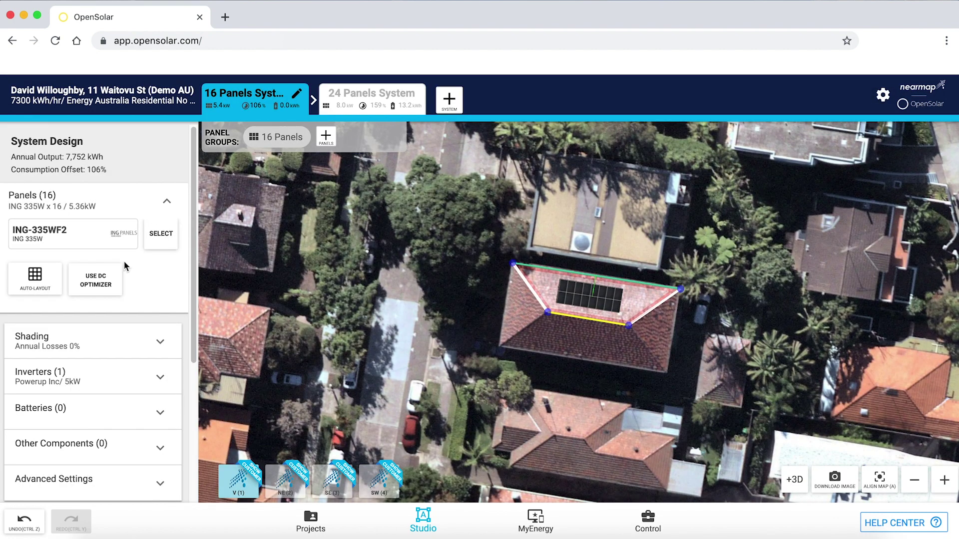
Review the inverter settings of the 16-panel system, including the inverter modelling and inverter range.
{"action": "scroll", "coordinate": [136, 372], "scroll_direction": "down", "scroll_amount": 2}
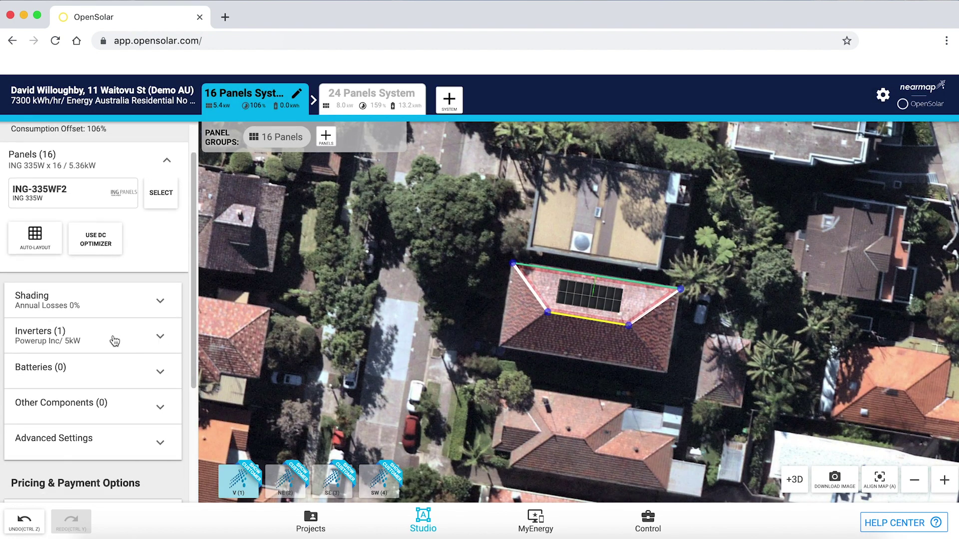
{"action": "left_click", "coordinate": [115, 341]}
{"action": "scroll", "coordinate": [141, 355], "scroll_direction": "down", "scroll_amount": 4}
{"action": "left_click", "coordinate": [140, 355]}
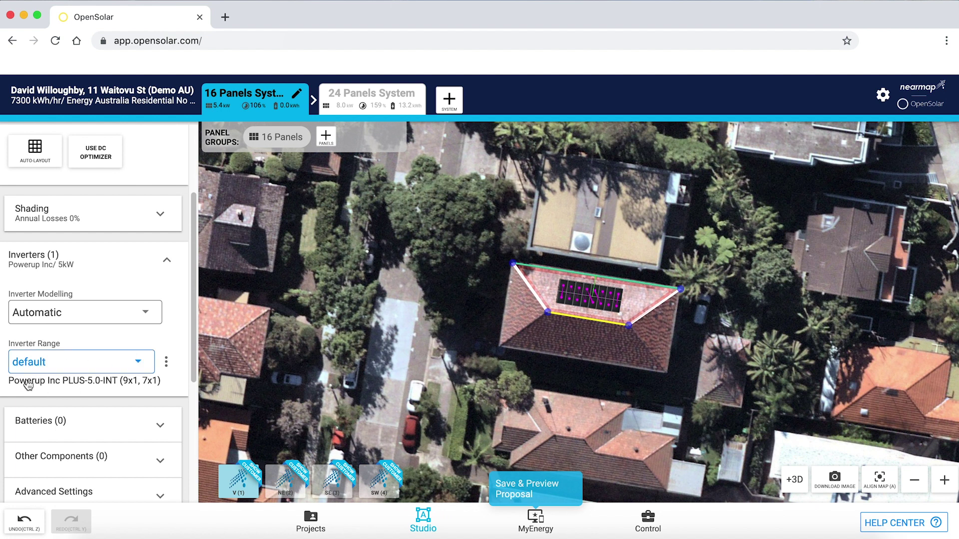
{"action": "scroll", "coordinate": [175, 325], "scroll_direction": "down", "scroll_amount": 2}
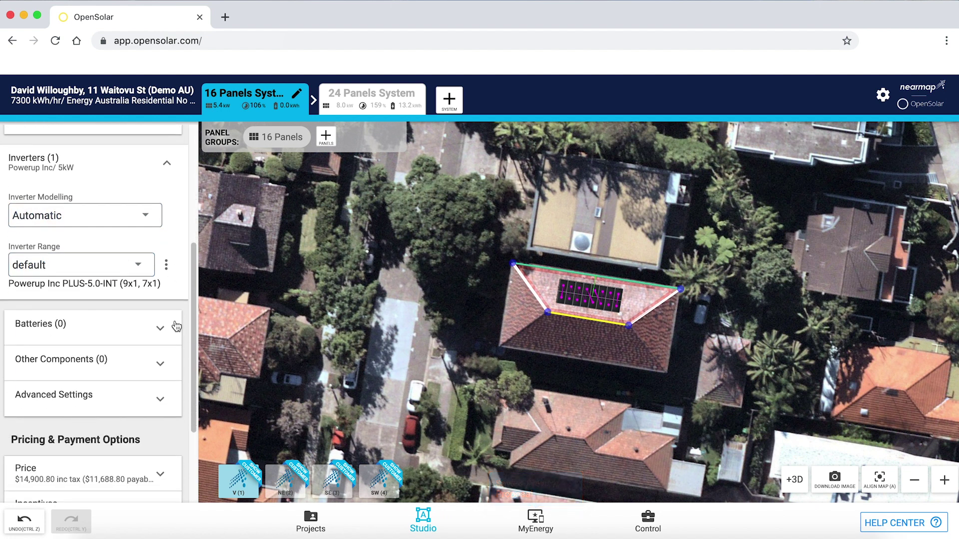
Switch to the 24 Panels System and check the selectable batteries without changing the Li-sulf 13.2.
{"action": "left_click", "coordinate": [388, 97]}
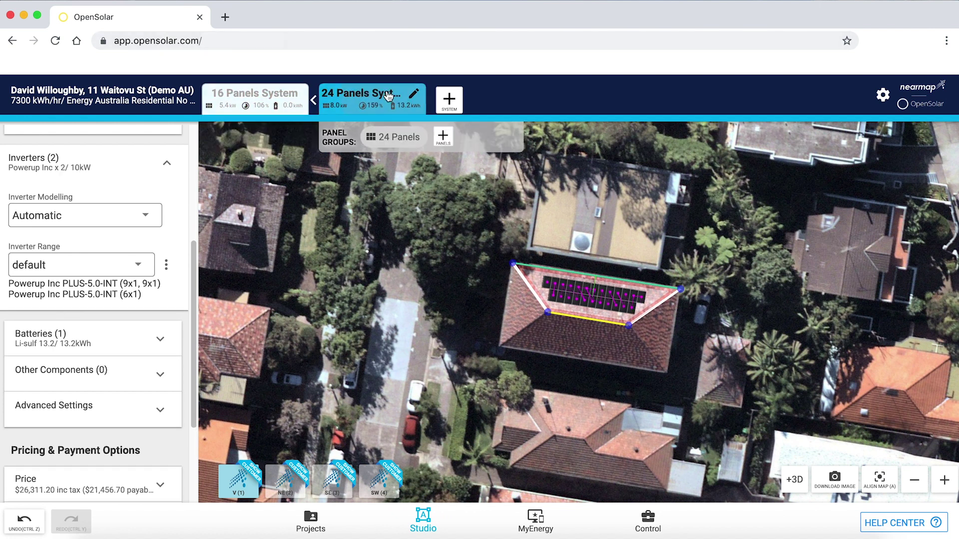
{"action": "left_click", "coordinate": [134, 345]}
{"action": "scroll", "coordinate": [134, 345], "scroll_direction": "down", "scroll_amount": 1}
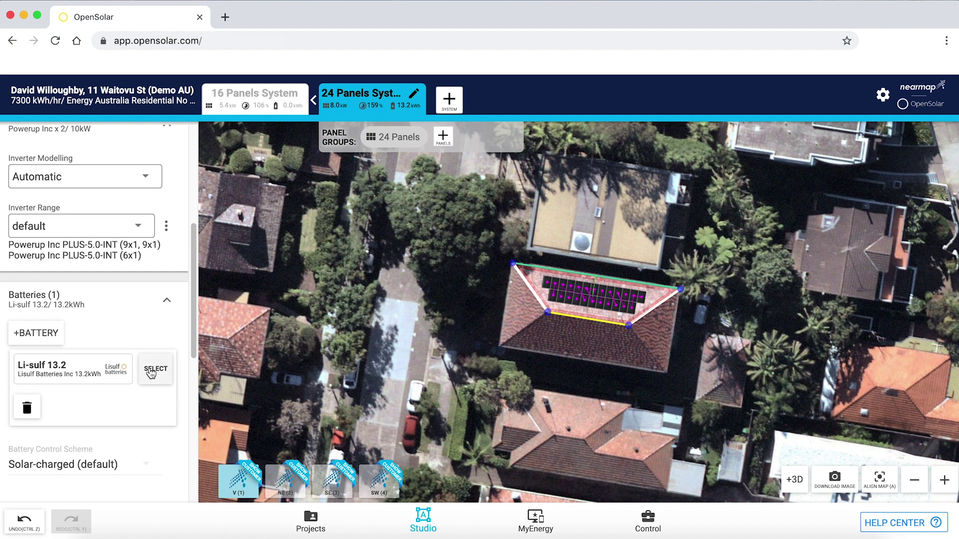
{"action": "left_click", "coordinate": [155, 368]}
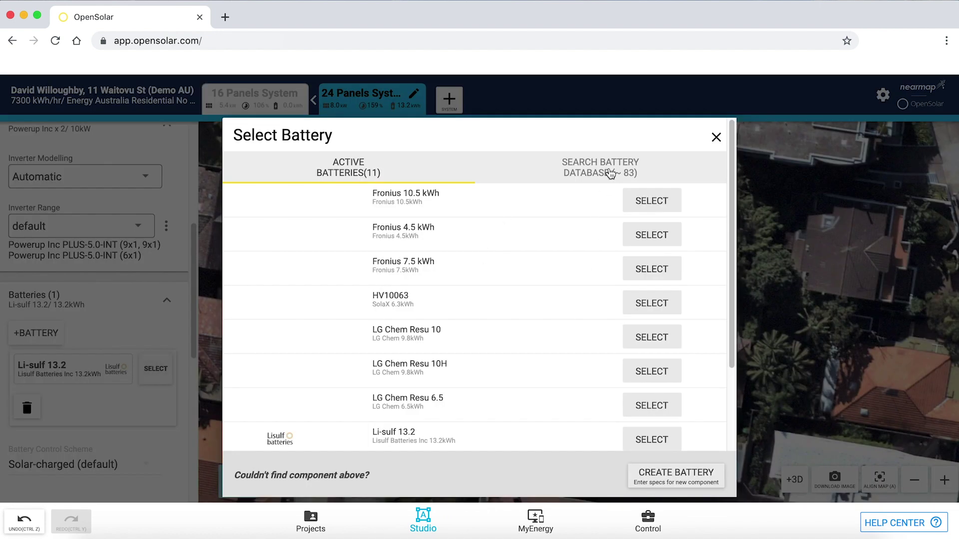
{"action": "left_click", "coordinate": [717, 138]}
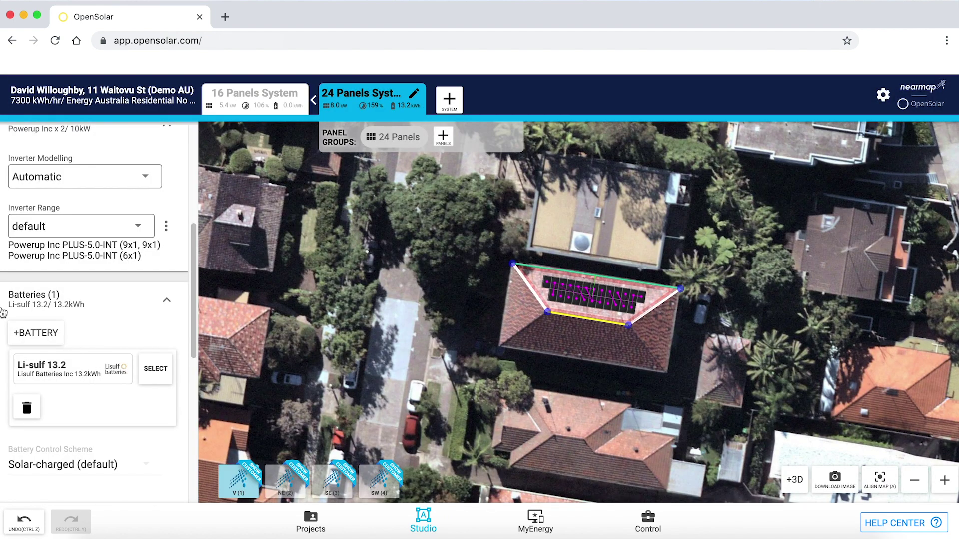
{"action": "scroll", "coordinate": [142, 208], "scroll_direction": "up", "scroll_amount": 1}
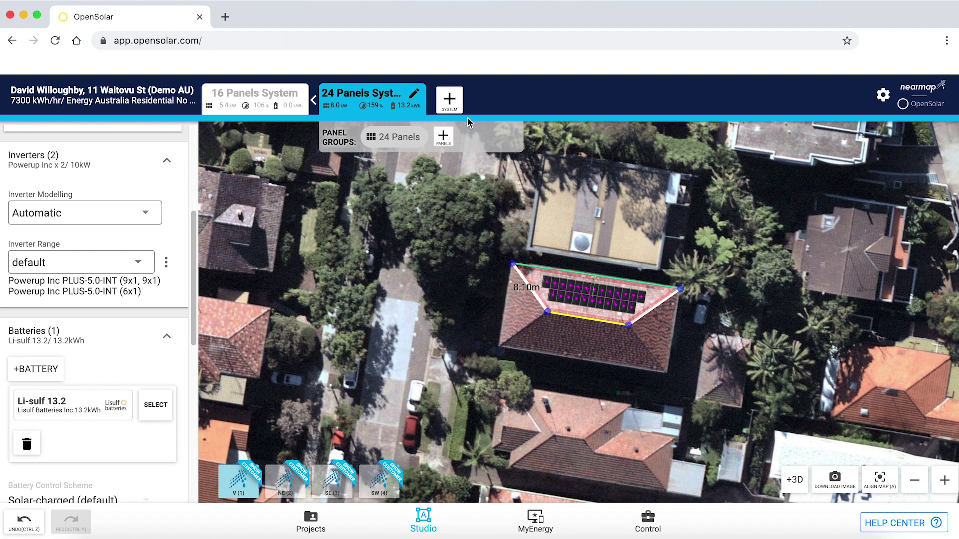
Return to the 16 Panels System and review its price settings and available pricing schemes, keeping Price Per Watt.
{"action": "left_click", "coordinate": [247, 101]}
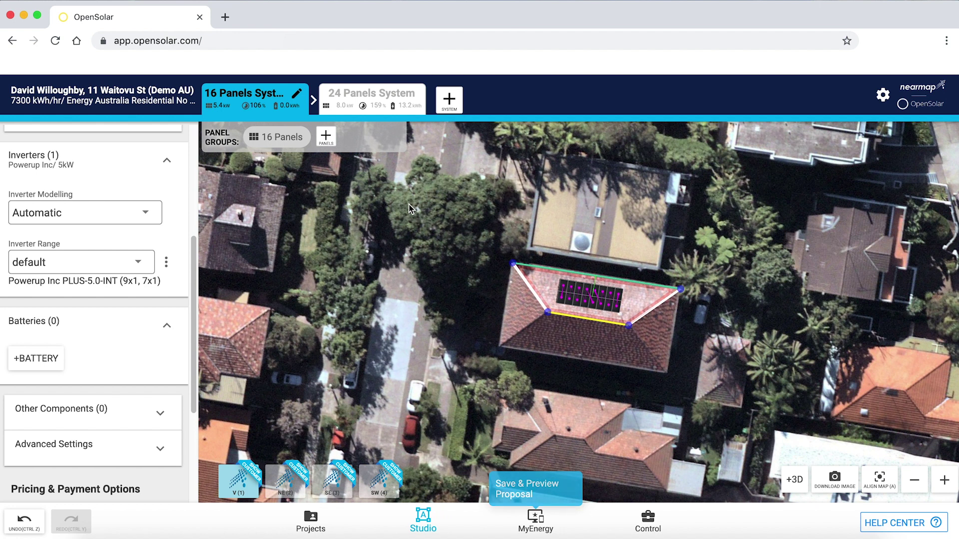
{"action": "scroll", "coordinate": [144, 330], "scroll_direction": "down", "scroll_amount": 4}
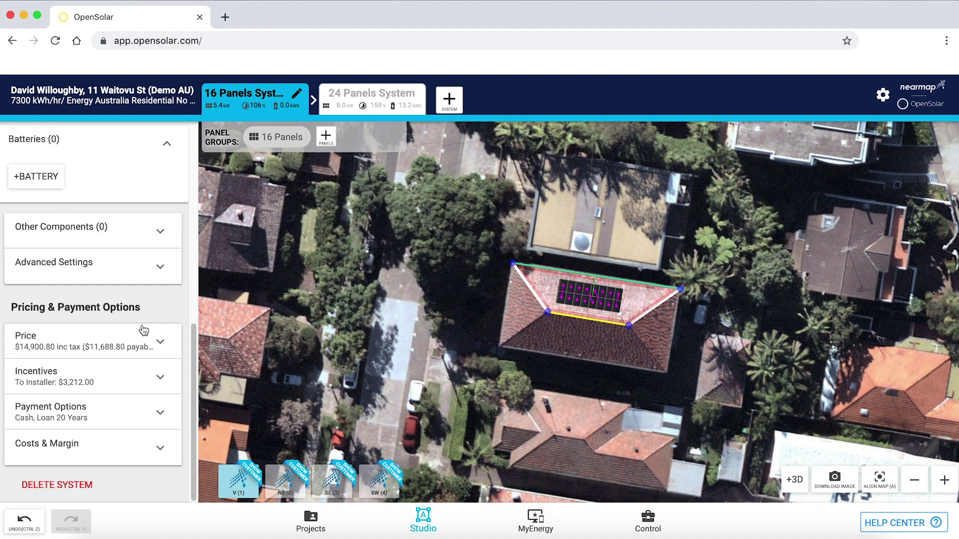
{"action": "left_click", "coordinate": [107, 345]}
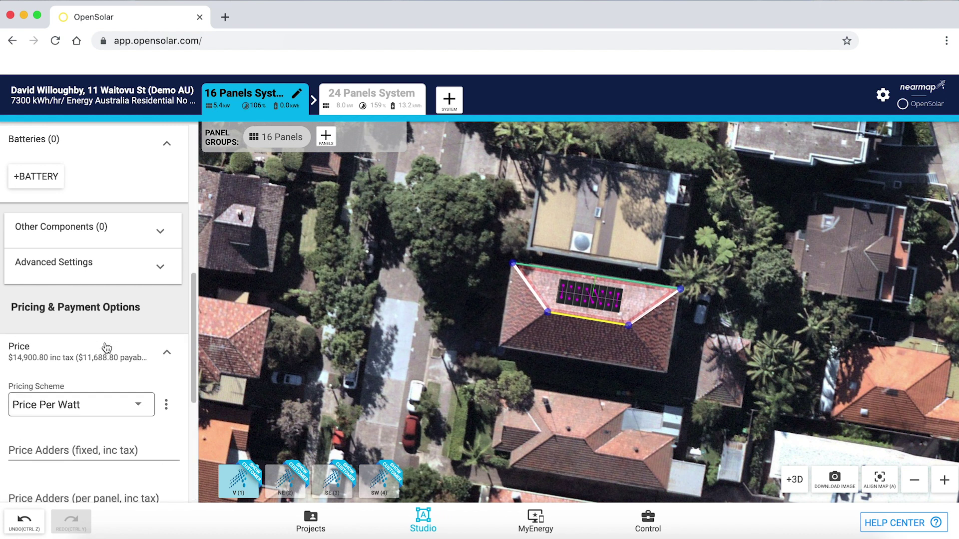
{"action": "scroll", "coordinate": [107, 348], "scroll_direction": "down", "scroll_amount": 3}
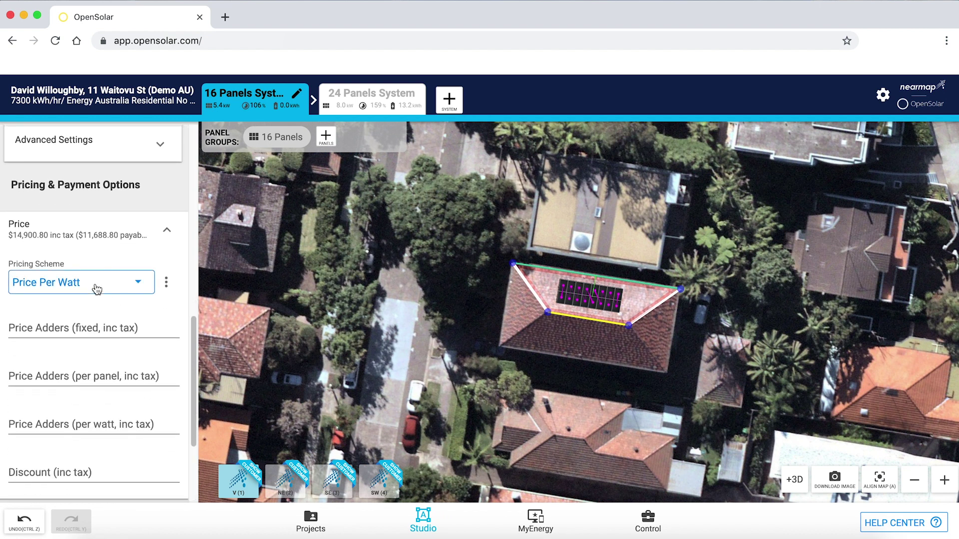
{"action": "left_click", "coordinate": [96, 289]}
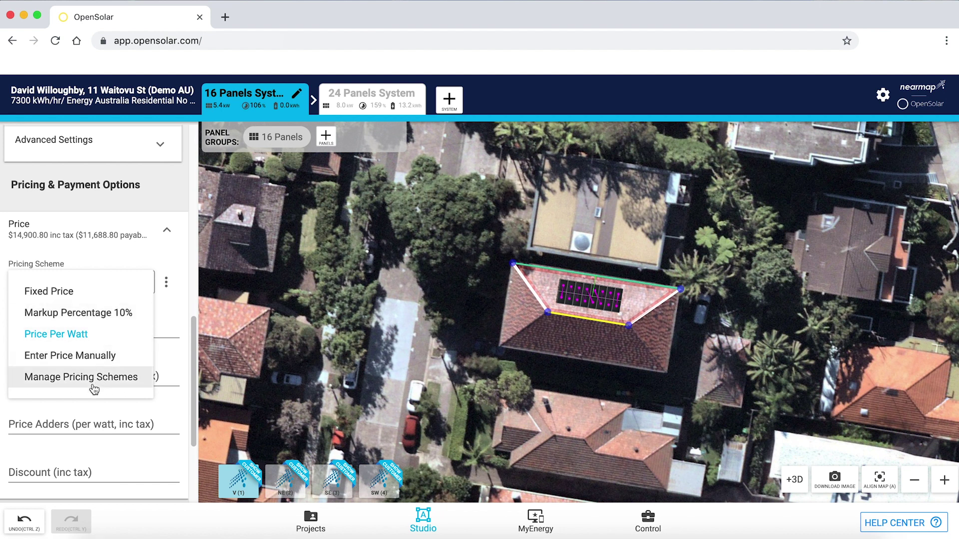
{"action": "left_click", "coordinate": [167, 318]}
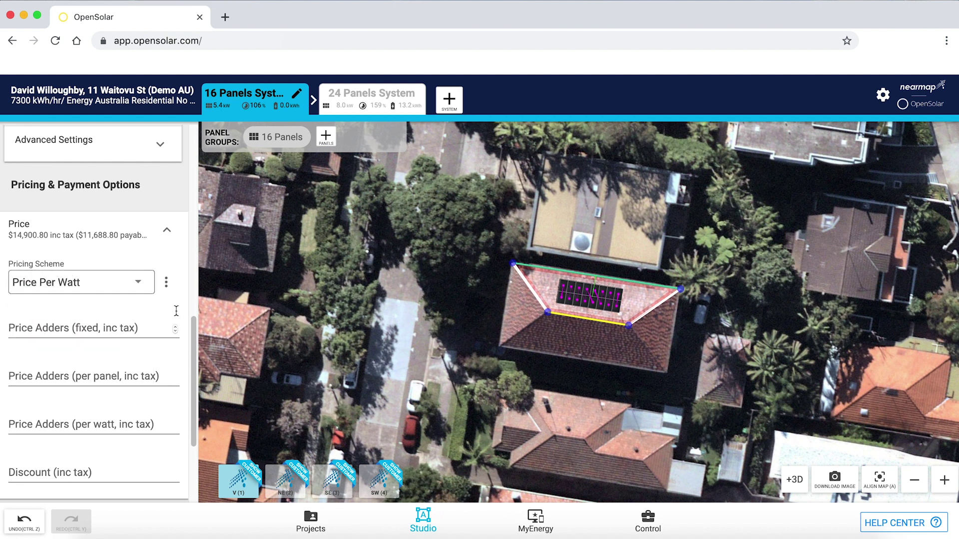
Review the incentives and the payment options of the 16-panel system, collapsing each section again.
{"action": "scroll", "coordinate": [176, 311], "scroll_direction": "down", "scroll_amount": 3}
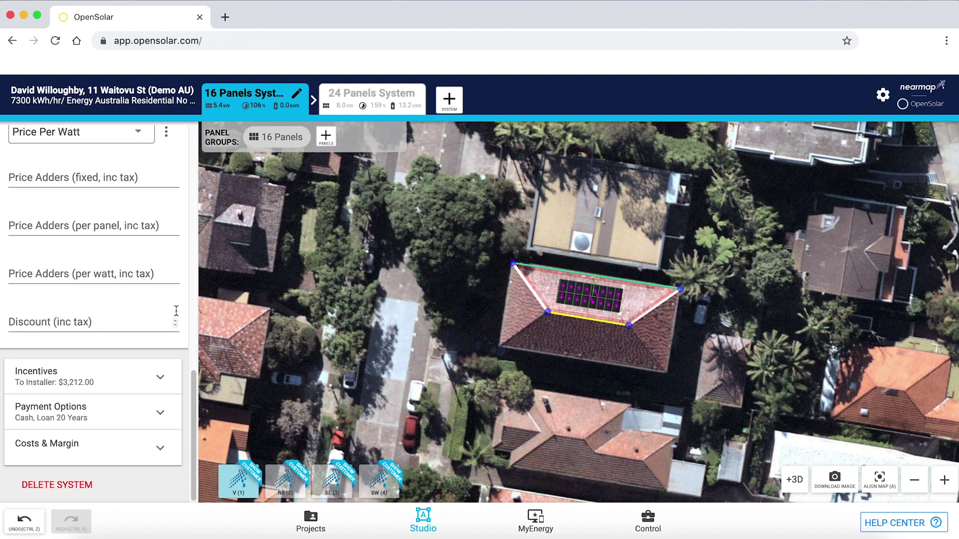
{"action": "left_click", "coordinate": [113, 379]}
{"action": "scroll", "coordinate": [114, 380], "scroll_direction": "down", "scroll_amount": 5}
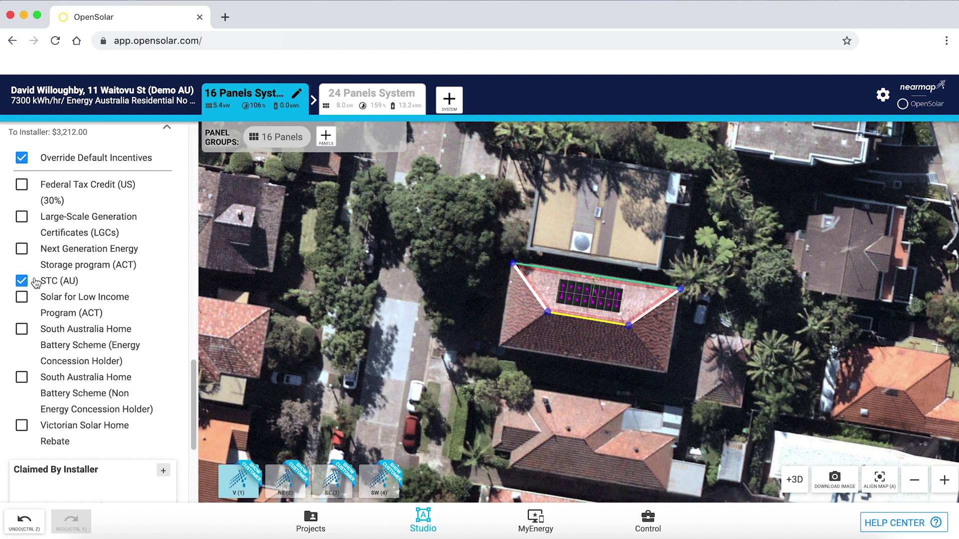
{"action": "scroll", "coordinate": [161, 189], "scroll_direction": "up", "scroll_amount": 1}
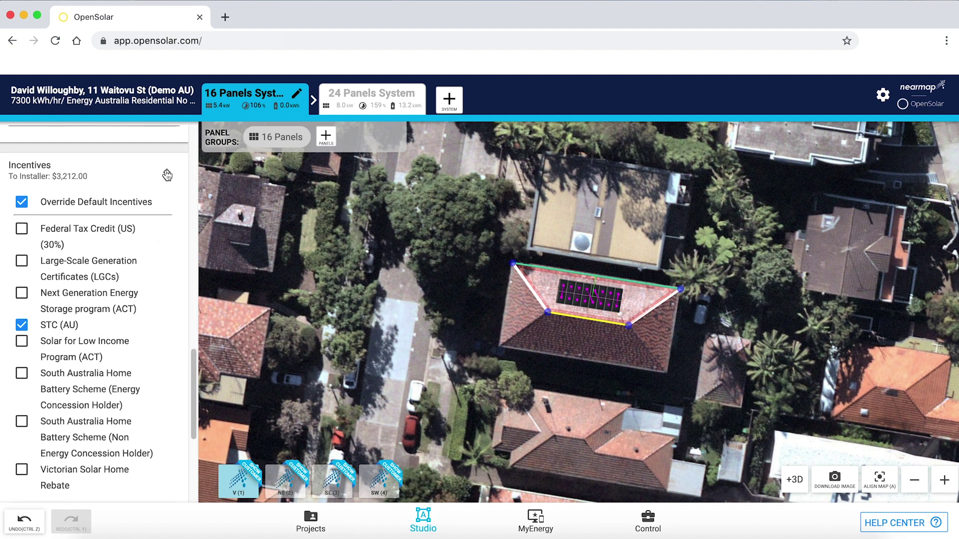
{"action": "left_click", "coordinate": [166, 175]}
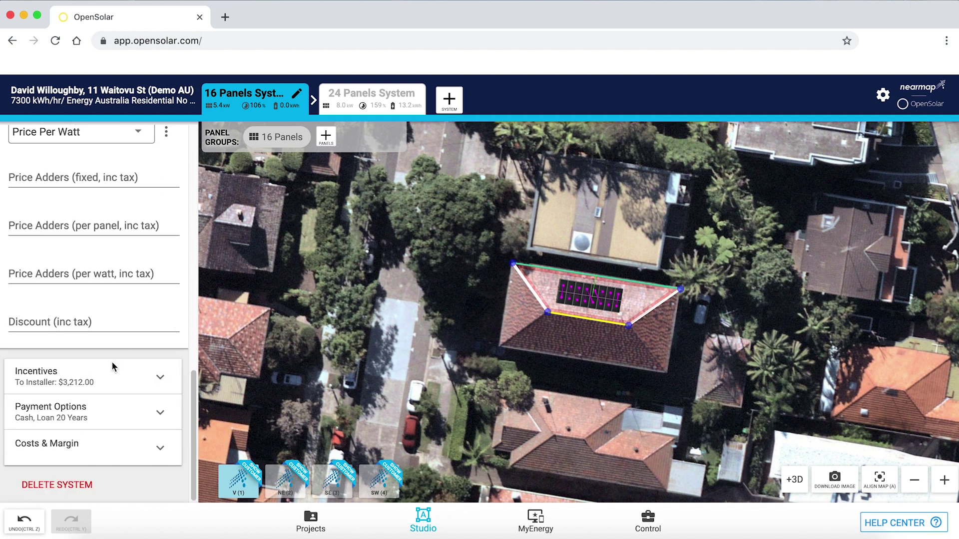
{"action": "left_click", "coordinate": [98, 408]}
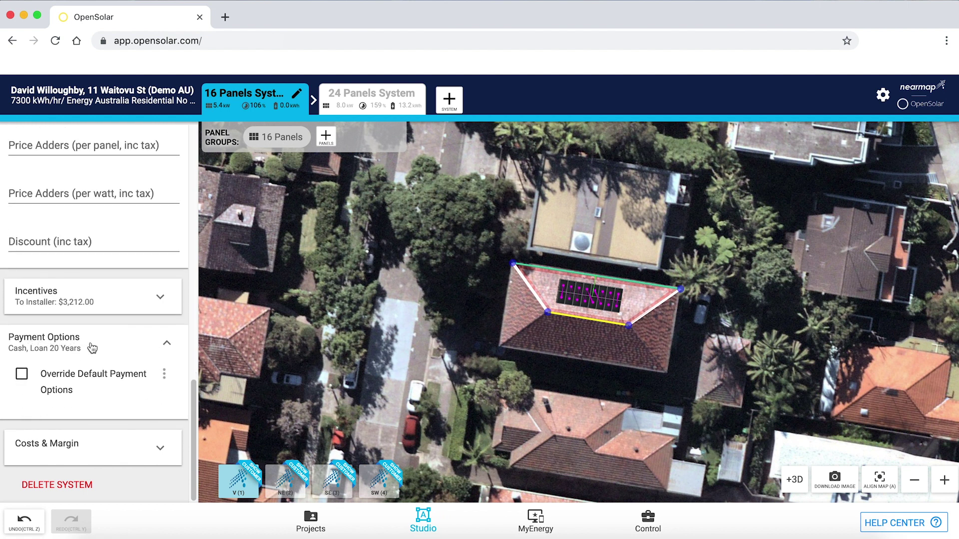
{"action": "left_click", "coordinate": [166, 345]}
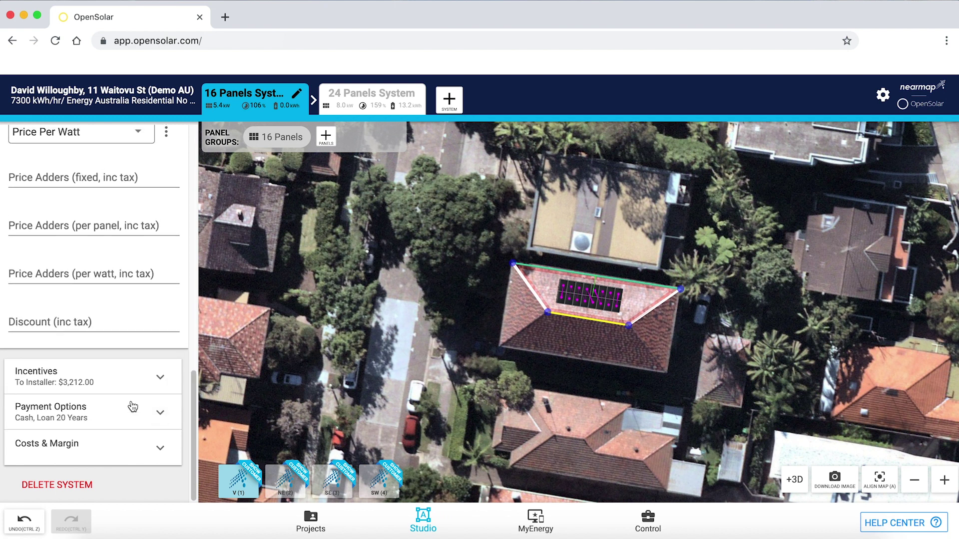
Examine the Costs & Margin breakdown of the 16-panel system, comparing it with that of the 24 Panels System.
{"action": "left_click", "coordinate": [123, 448]}
{"action": "scroll", "coordinate": [122, 296], "scroll_direction": "down", "scroll_amount": 3}
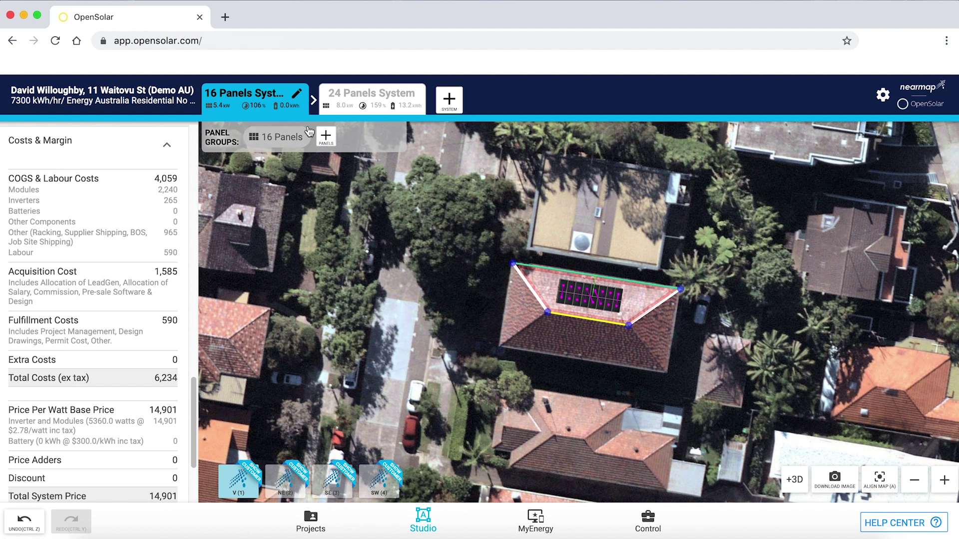
{"action": "left_click", "coordinate": [356, 100]}
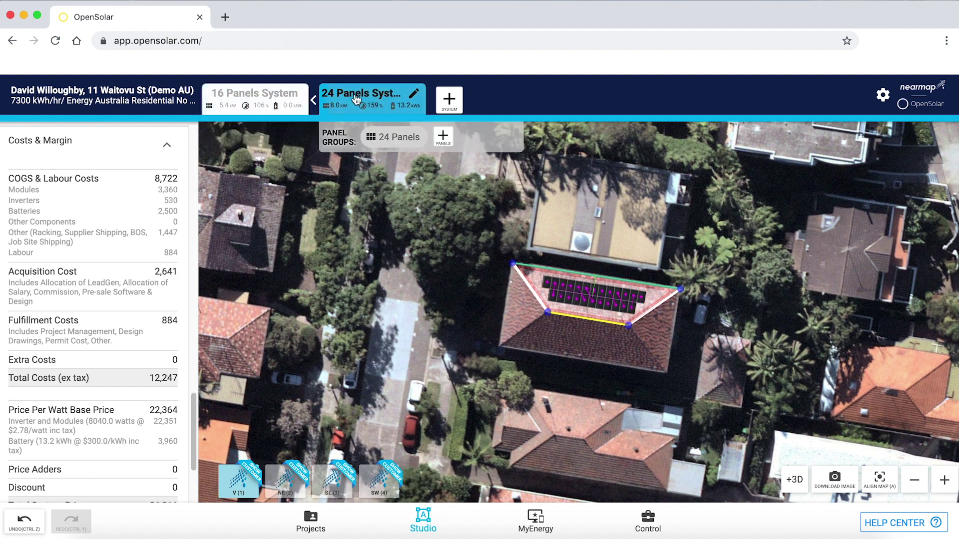
{"action": "left_click", "coordinate": [287, 98]}
{"action": "scroll", "coordinate": [61, 266], "scroll_direction": "down", "scroll_amount": 3}
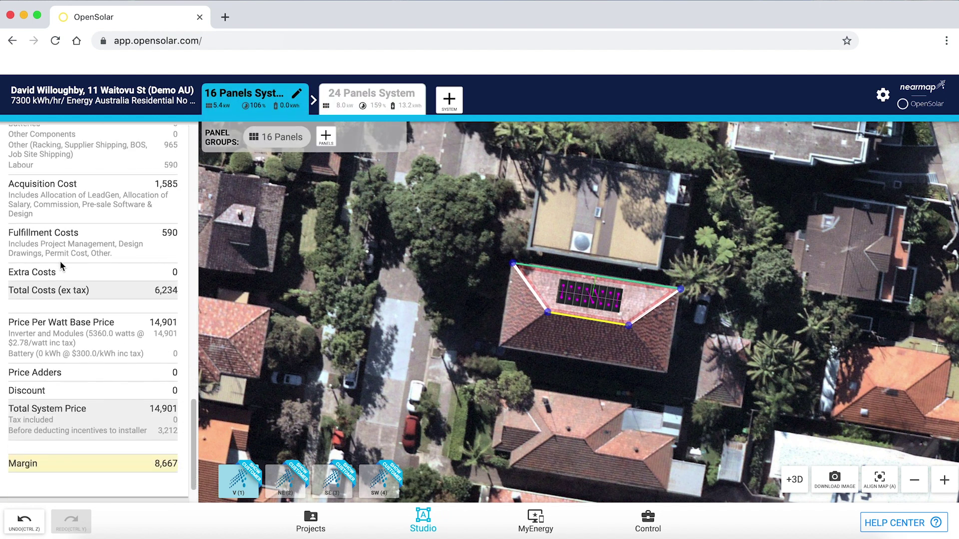
{"action": "scroll", "coordinate": [61, 265], "scroll_direction": "down", "scroll_amount": 2}
{"action": "scroll", "coordinate": [60, 262], "scroll_direction": "up", "scroll_amount": 4}
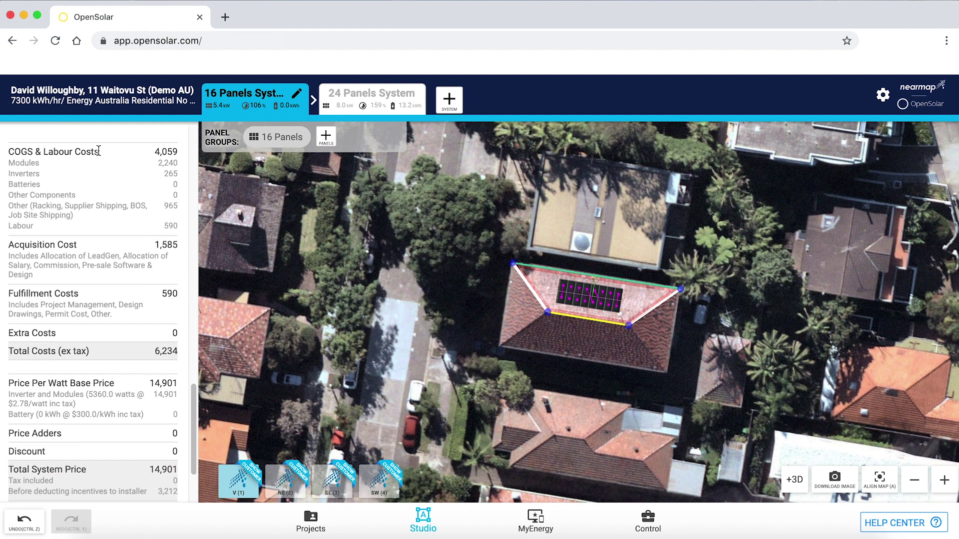
Review the 16-panel system's costs, price per watt base price, total system price and margin.
{"action": "scroll", "coordinate": [99, 150], "scroll_direction": "up", "scroll_amount": 3}
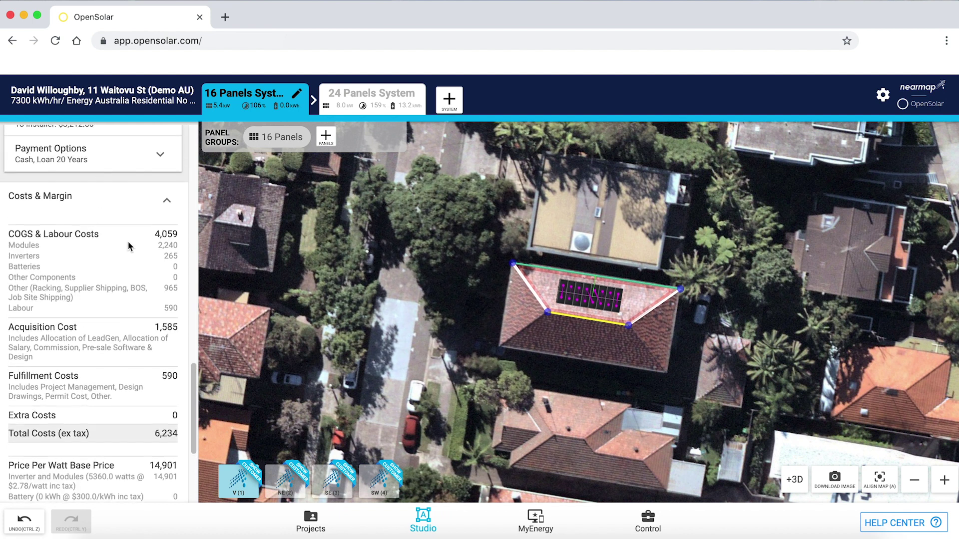
{"action": "scroll", "coordinate": [128, 241], "scroll_direction": "down", "scroll_amount": 1}
{"action": "scroll", "coordinate": [95, 334], "scroll_direction": "down", "scroll_amount": 2}
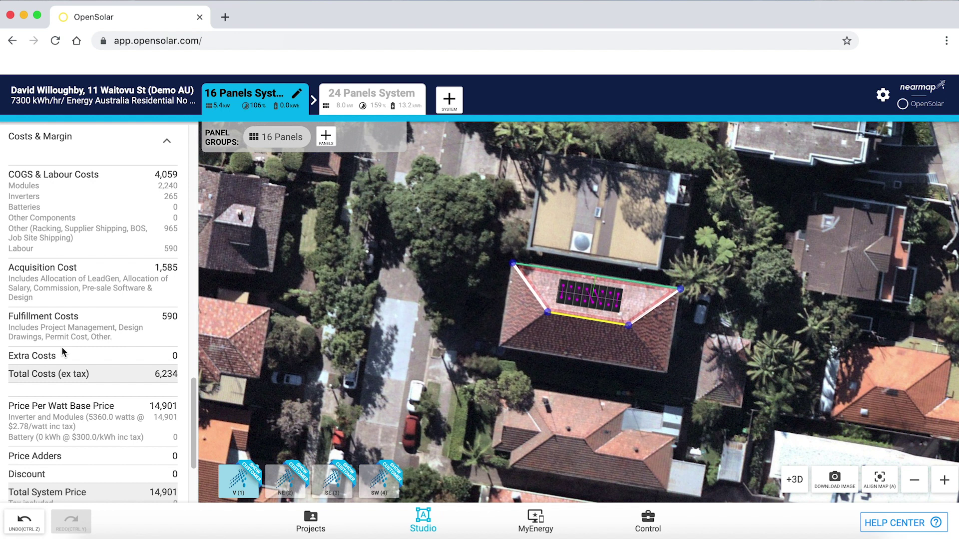
{"action": "scroll", "coordinate": [61, 347], "scroll_direction": "down", "scroll_amount": 1}
{"action": "scroll", "coordinate": [87, 310], "scroll_direction": "down", "scroll_amount": 4}
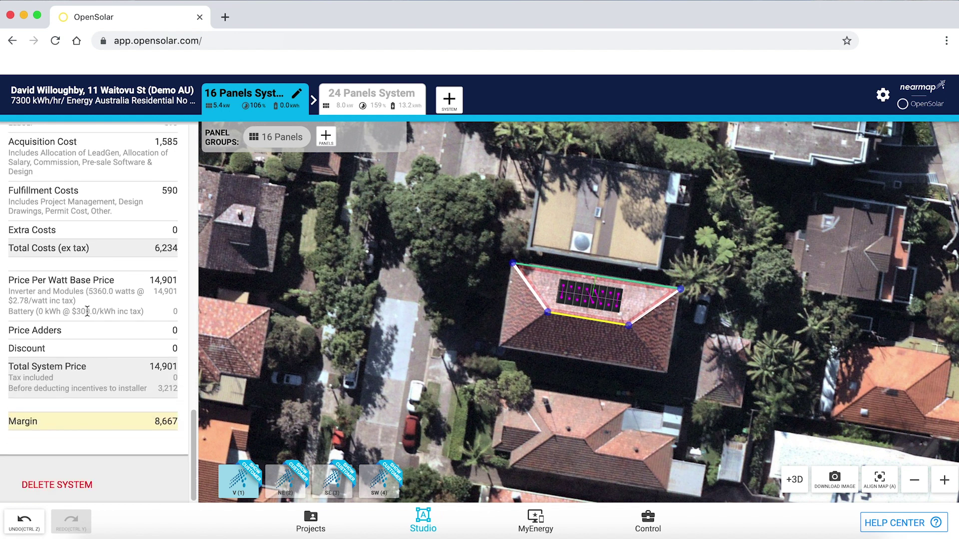
Switch to the 24 Panels System and look over its cost, margin and pricing sections.
{"action": "left_click", "coordinate": [369, 94]}
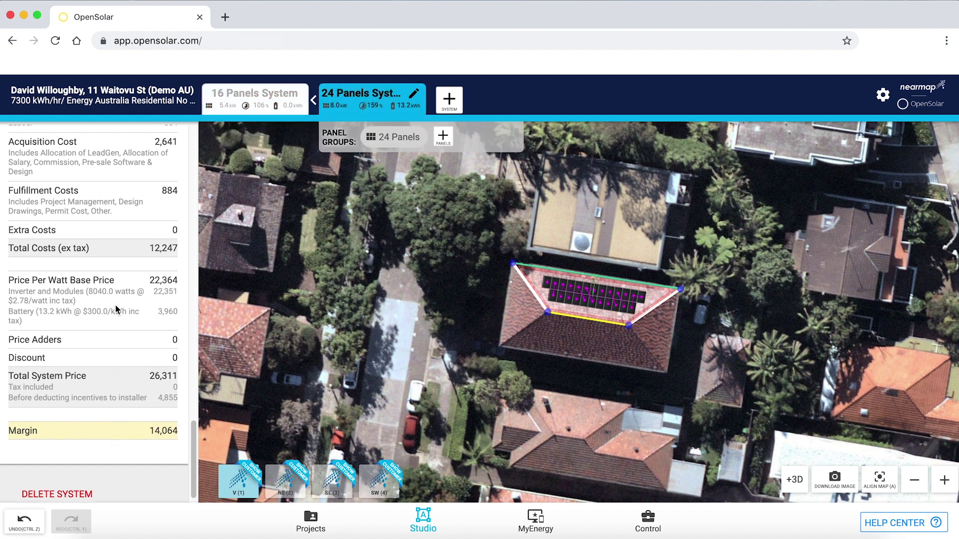
{"action": "scroll", "coordinate": [115, 309], "scroll_direction": "up", "scroll_amount": 10}
{"action": "scroll", "coordinate": [115, 304], "scroll_direction": "up", "scroll_amount": 8}
{"action": "scroll", "coordinate": [113, 256], "scroll_direction": "down", "scroll_amount": 10}
{"action": "scroll", "coordinate": [115, 263], "scroll_direction": "down", "scroll_amount": 10}
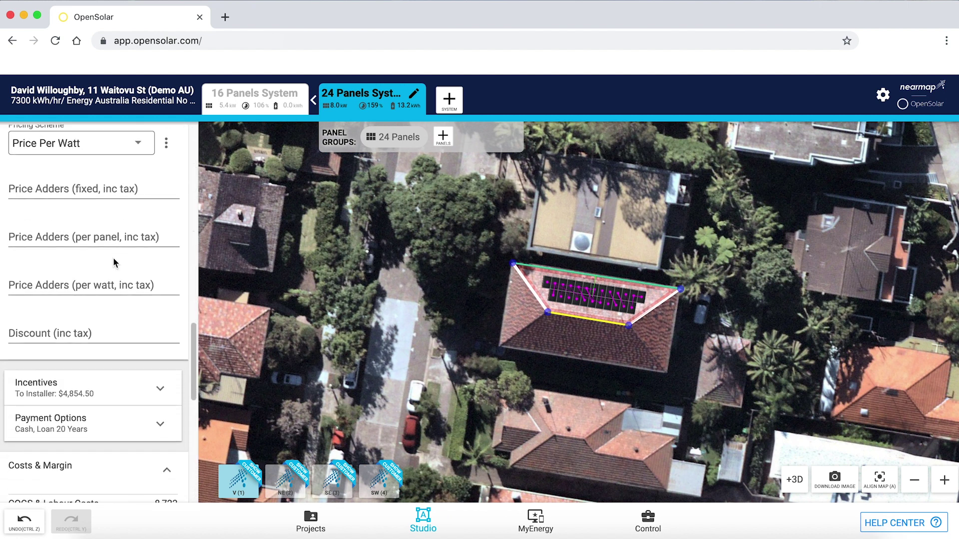
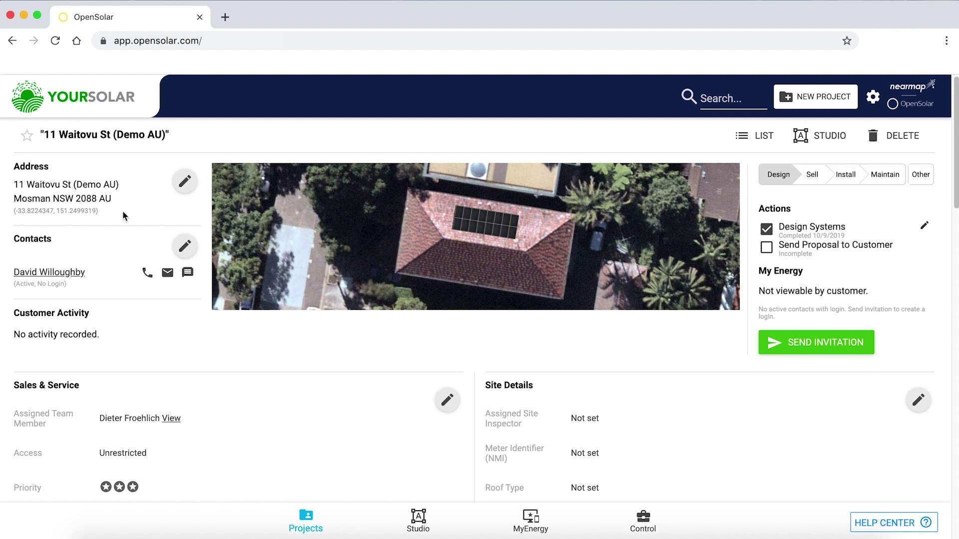
Review the project page's Sales & Service, Site Details and Electricity Usage information.
{"action": "scroll", "coordinate": [232, 329], "scroll_direction": "down", "scroll_amount": 2}
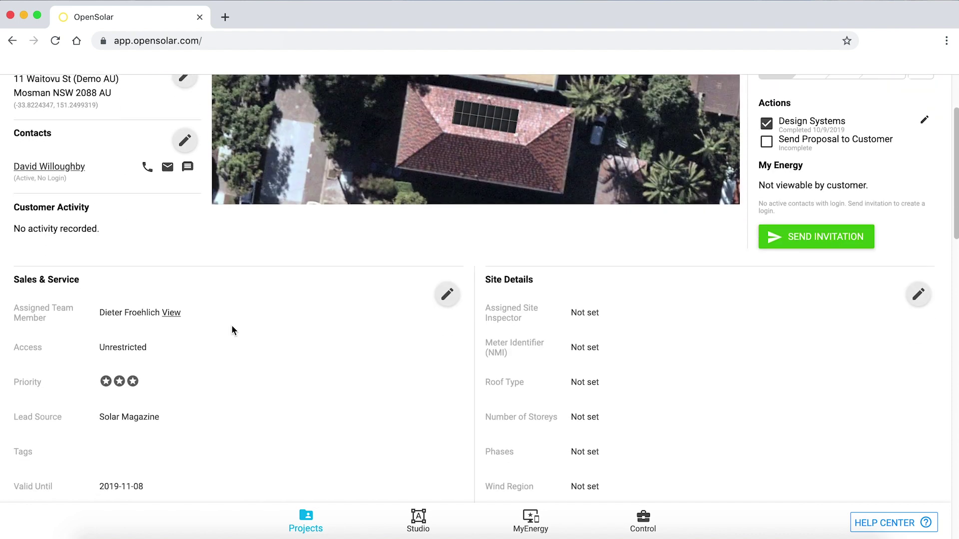
{"action": "scroll", "coordinate": [232, 330], "scroll_direction": "down", "scroll_amount": 3}
{"action": "scroll", "coordinate": [307, 382], "scroll_direction": "down", "scroll_amount": 1}
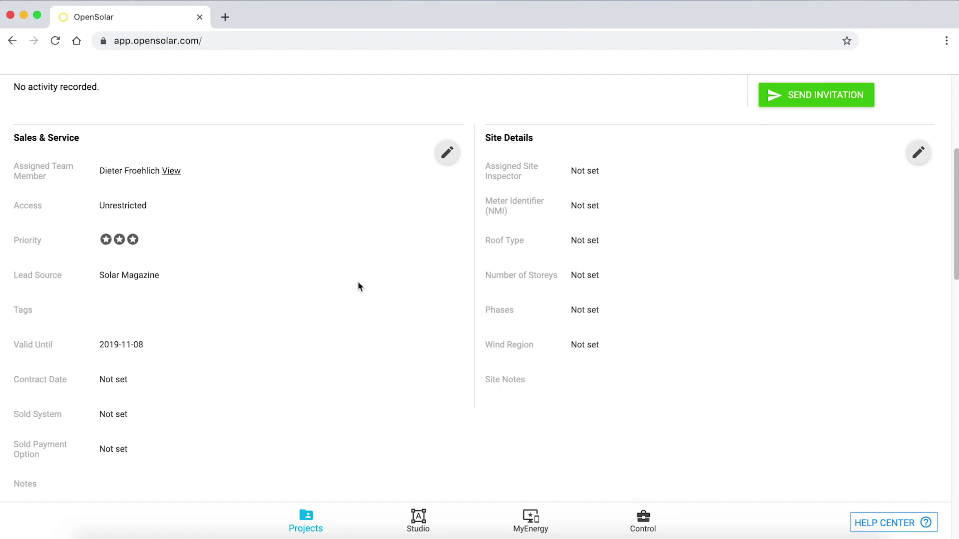
{"action": "scroll", "coordinate": [357, 283], "scroll_direction": "down", "scroll_amount": 9}
{"action": "scroll", "coordinate": [359, 286], "scroll_direction": "down", "scroll_amount": 1}
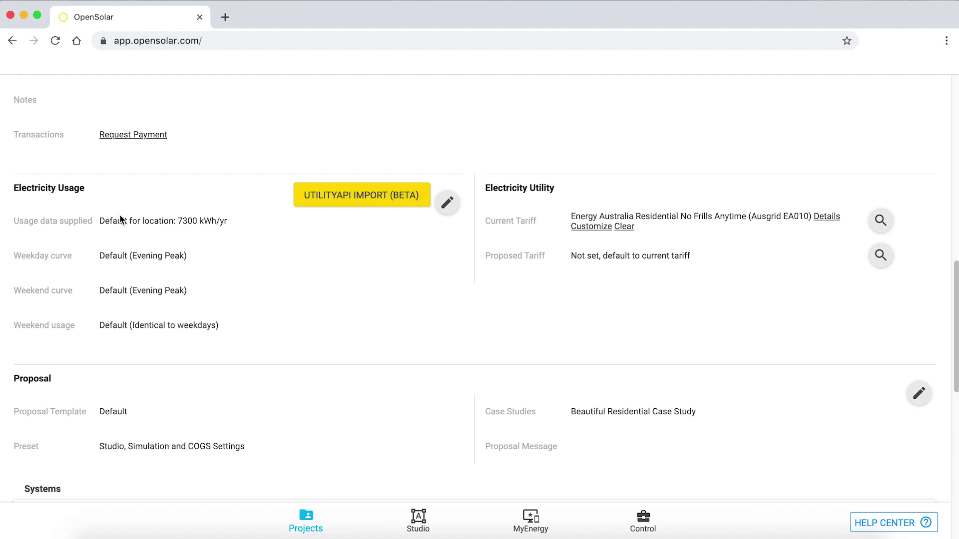
Check the available electricity usage data sources and the selectable current tariffs, leaving both without making a change.
{"action": "left_click", "coordinate": [448, 202]}
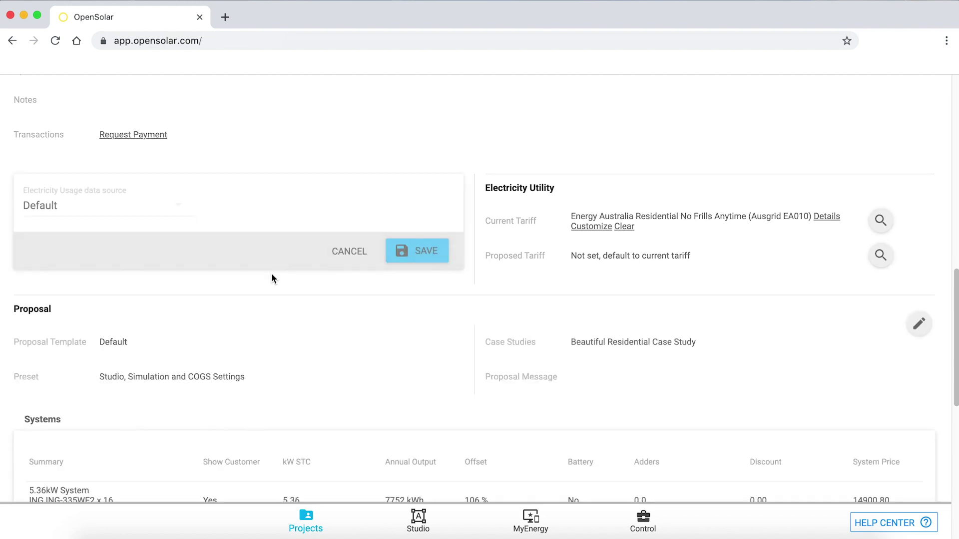
{"action": "scroll", "coordinate": [271, 274], "scroll_direction": "down", "scroll_amount": 1}
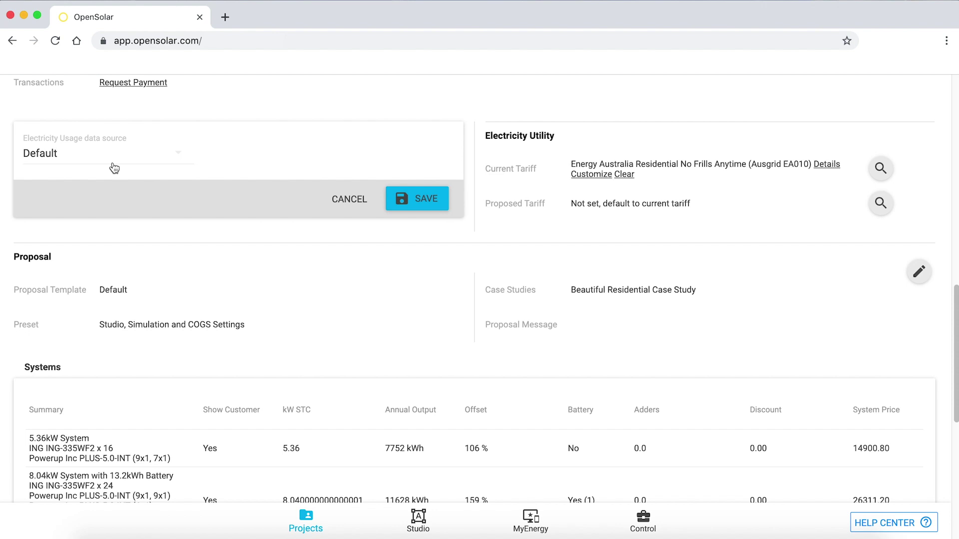
{"action": "left_click", "coordinate": [119, 167]}
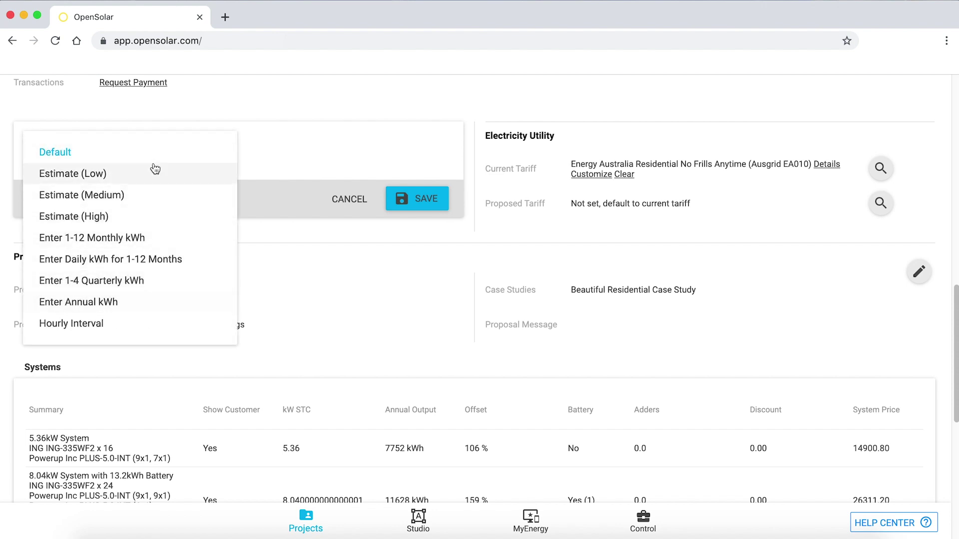
{"action": "left_click", "coordinate": [292, 156]}
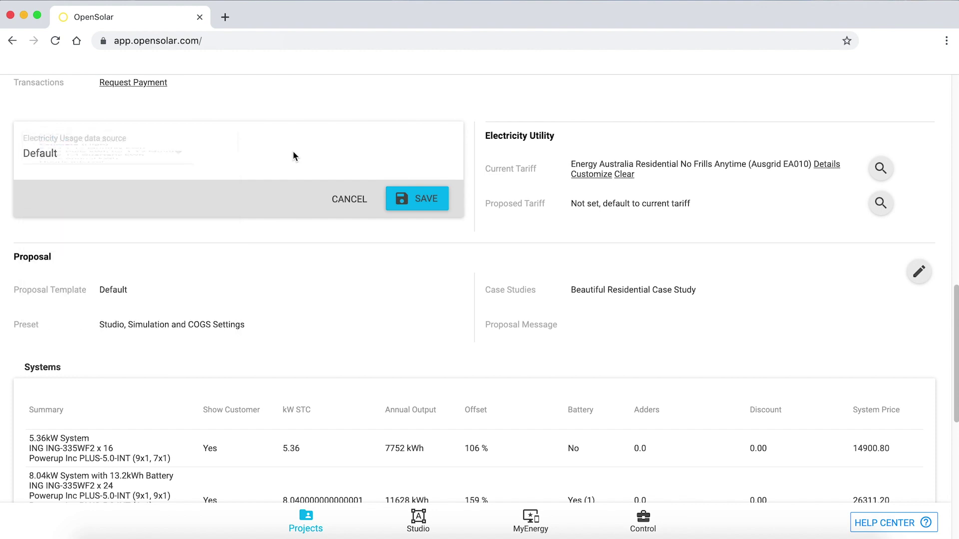
{"action": "left_click", "coordinate": [343, 199]}
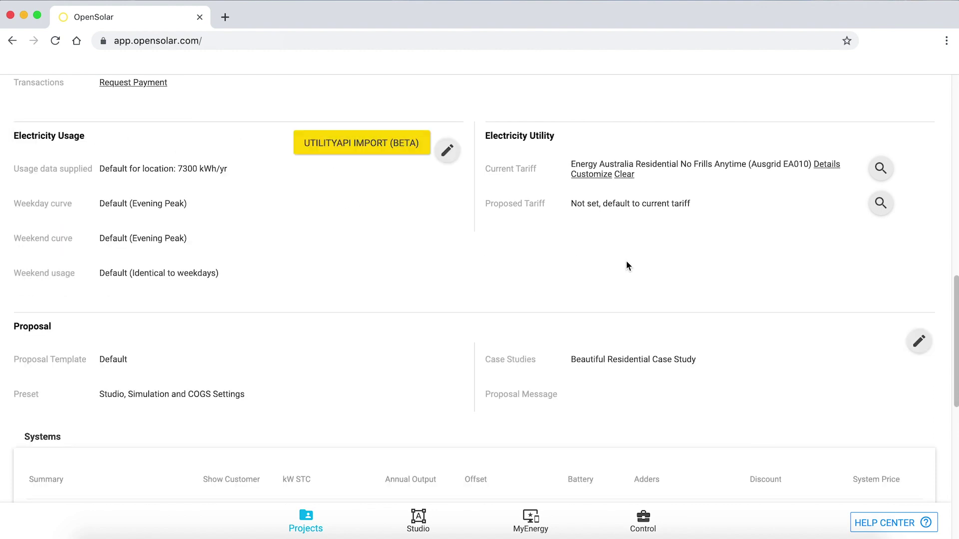
{"action": "left_click", "coordinate": [881, 168]}
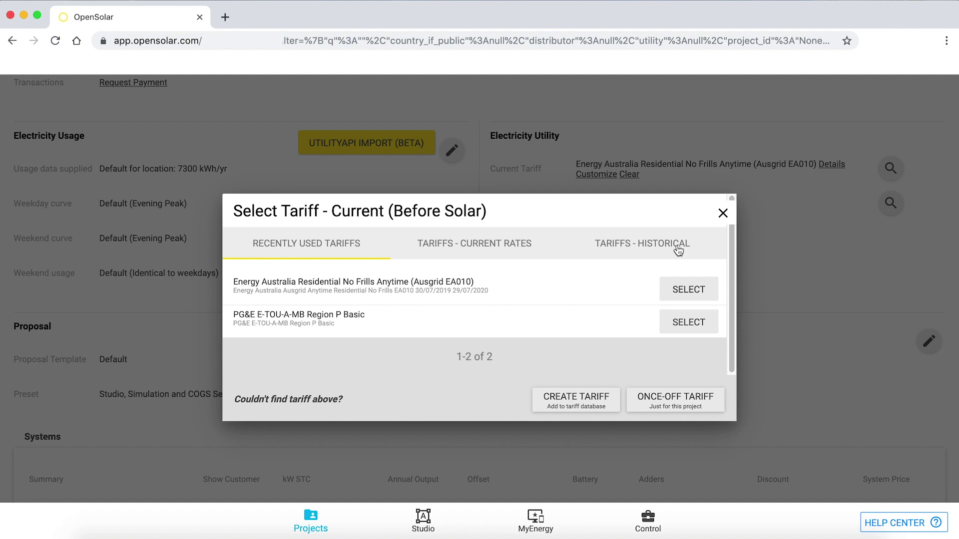
{"action": "left_click", "coordinate": [722, 214]}
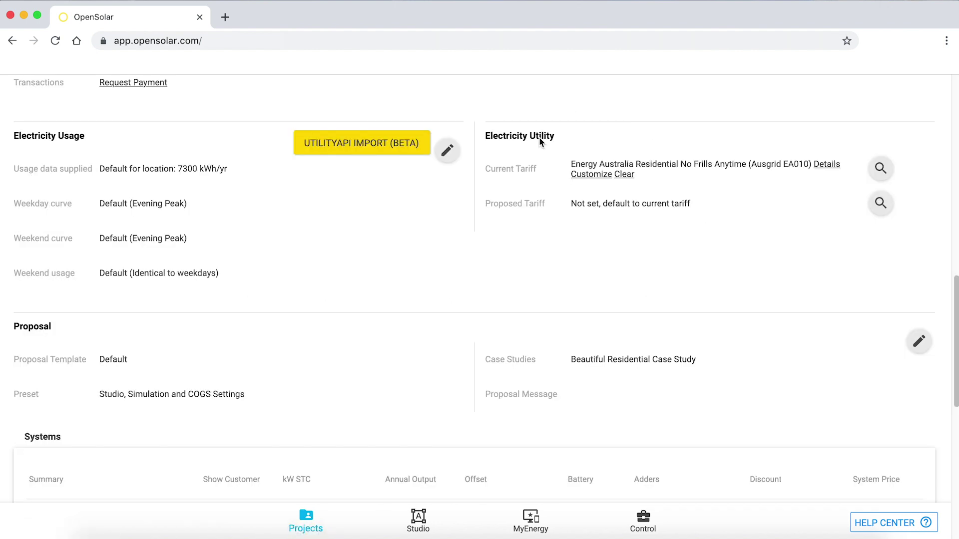
Review the project's Proposal, Systems and Installation & Compliance sections and its Design-to-Maintain workflow stages.
{"action": "scroll", "coordinate": [326, 246], "scroll_direction": "down", "scroll_amount": 4}
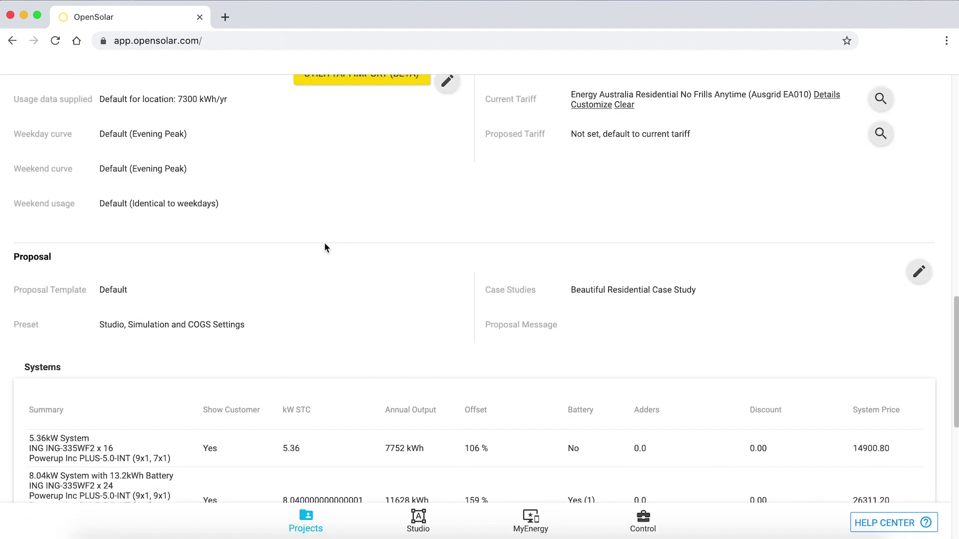
{"action": "scroll", "coordinate": [324, 248], "scroll_direction": "down", "scroll_amount": 1}
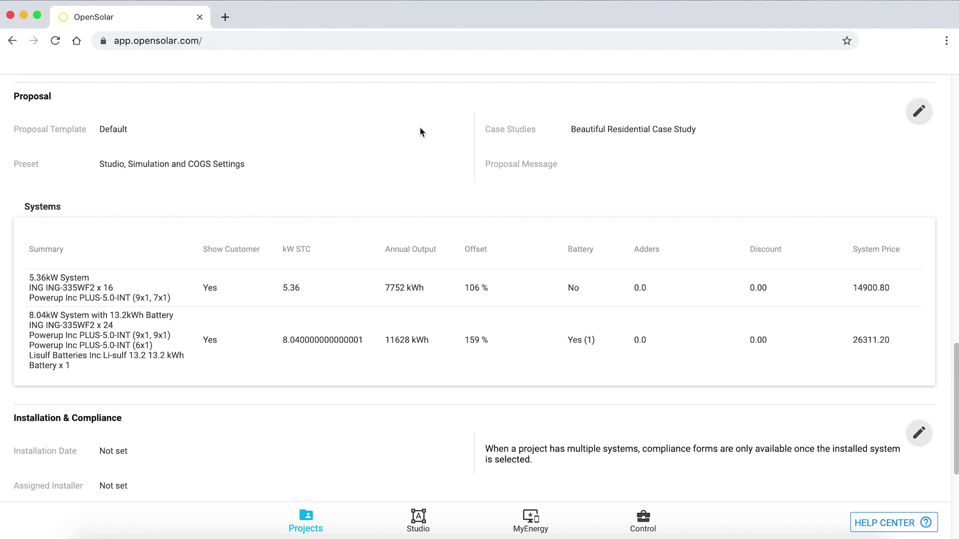
{"action": "scroll", "coordinate": [419, 131], "scroll_direction": "down", "scroll_amount": 1}
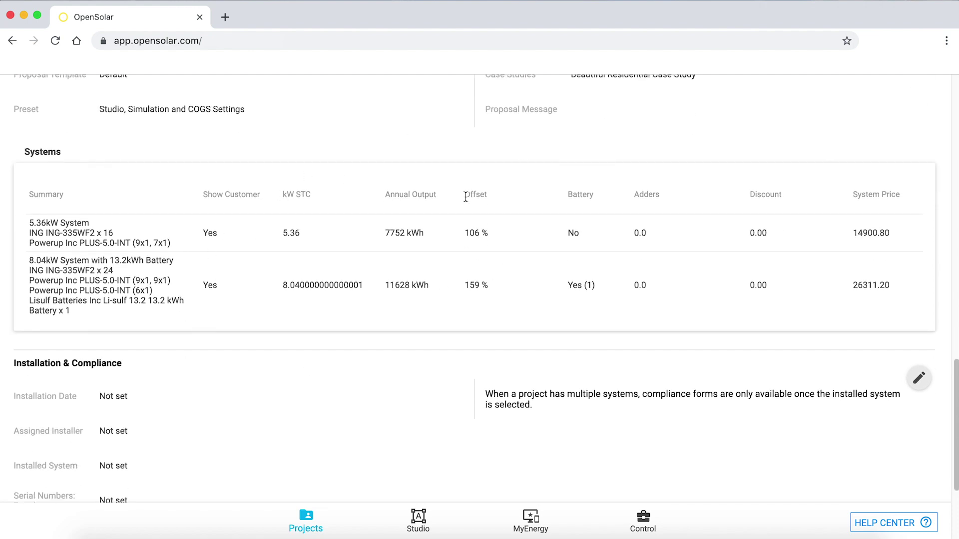
{"action": "scroll", "coordinate": [343, 385], "scroll_direction": "down", "scroll_amount": 3}
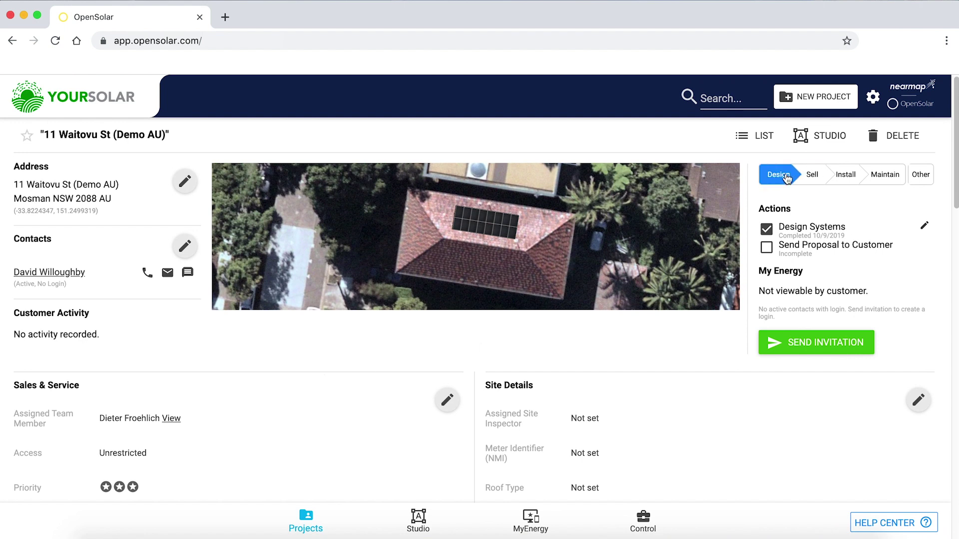
{"action": "left_click", "coordinate": [814, 177]}
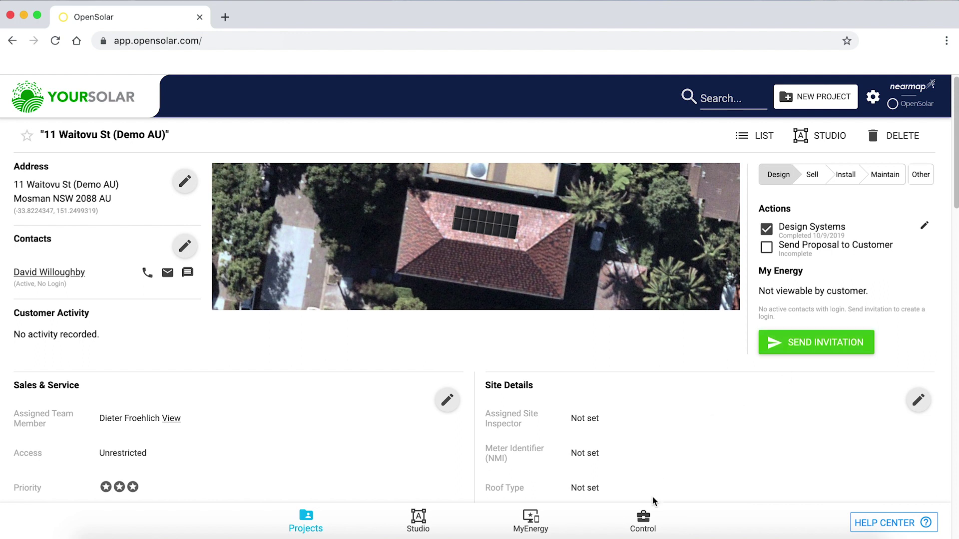
Open the Control area's Business Details and review the company information, About Us text and Standard Terms & Conditions.
{"action": "left_click", "coordinate": [643, 529]}
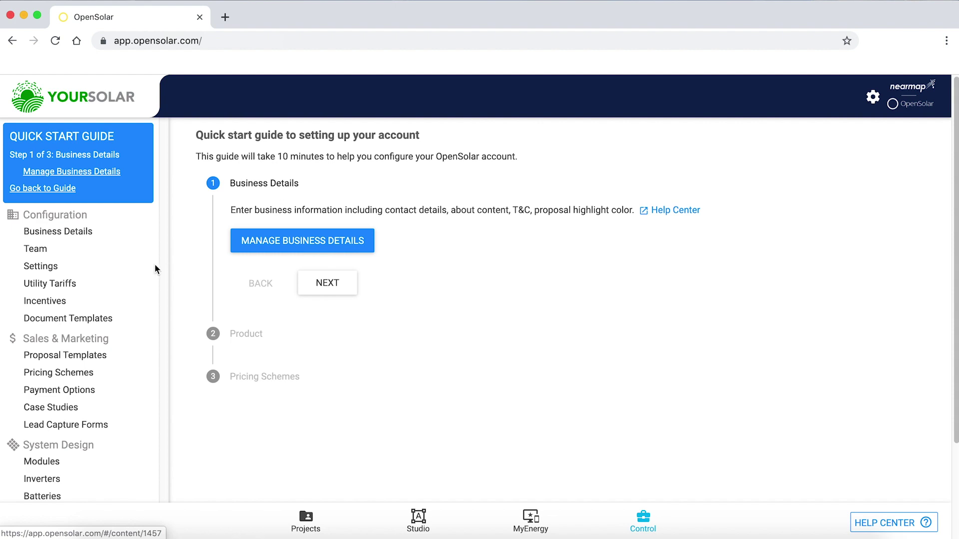
{"action": "left_click", "coordinate": [120, 231]}
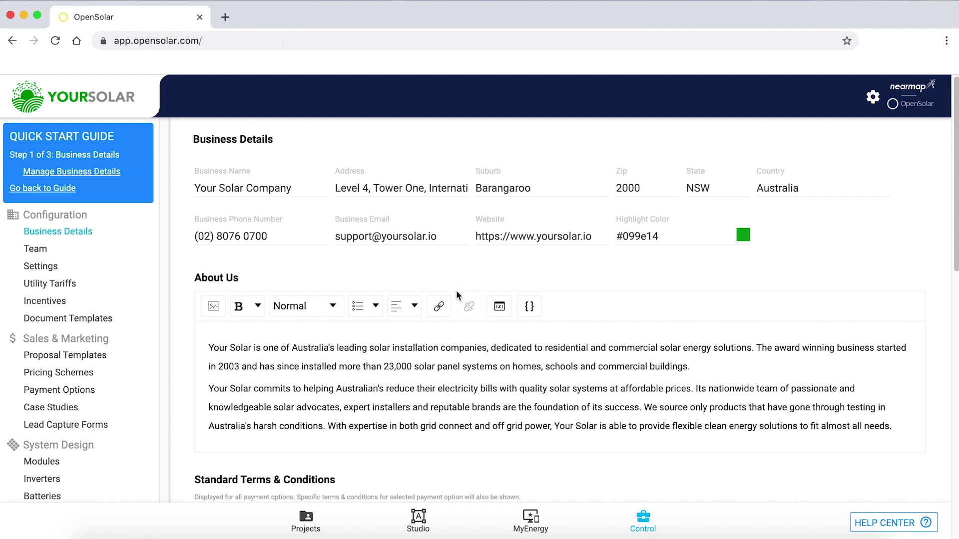
{"action": "scroll", "coordinate": [437, 383], "scroll_direction": "down", "scroll_amount": 2}
{"action": "scroll", "coordinate": [436, 382], "scroll_direction": "down", "scroll_amount": 5}
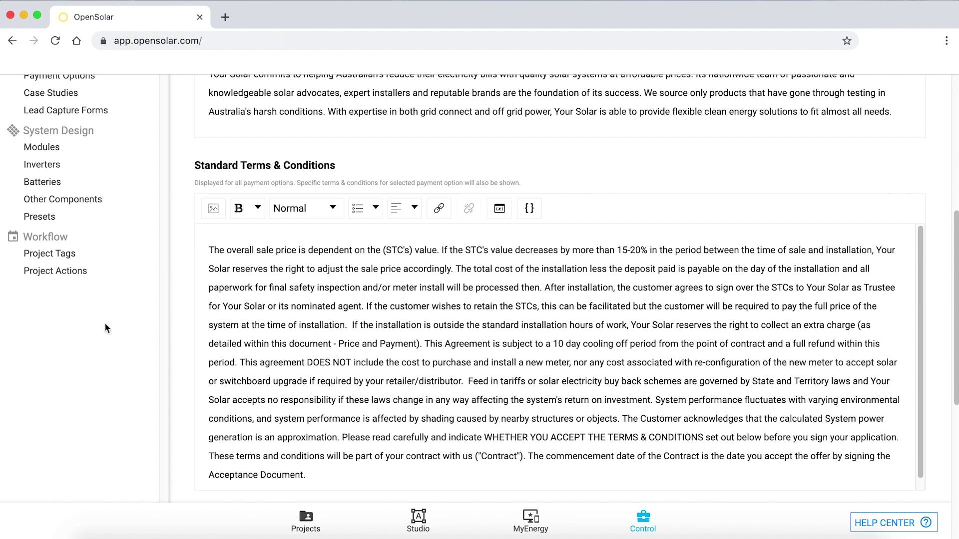
Look through the Team, Settings and Utility Tariffs pages of the account configuration.
{"action": "scroll", "coordinate": [104, 323], "scroll_direction": "up", "scroll_amount": 6}
{"action": "left_click", "coordinate": [73, 253]}
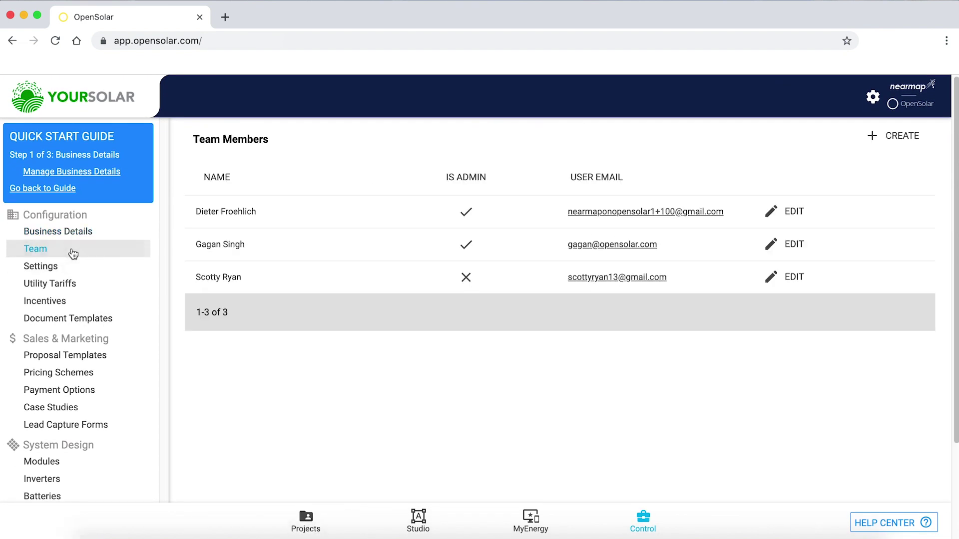
{"action": "left_click", "coordinate": [68, 266]}
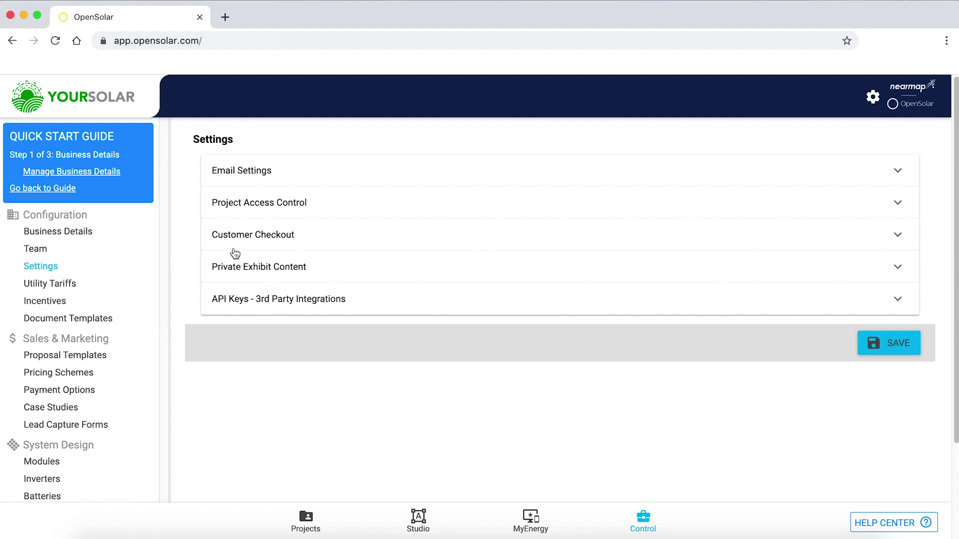
{"action": "left_click", "coordinate": [89, 285]}
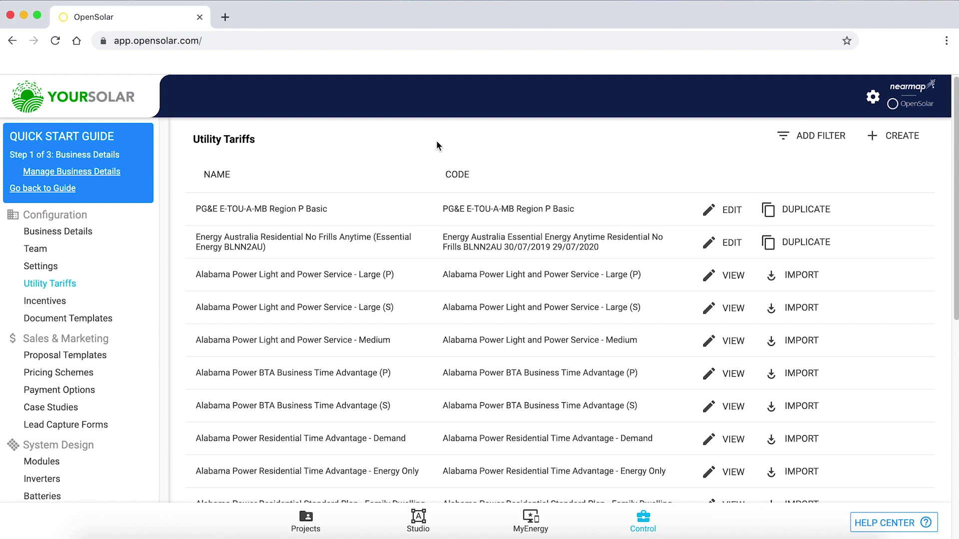
Review the account's list of incentives and its Document Templates page.
{"action": "left_click", "coordinate": [87, 303]}
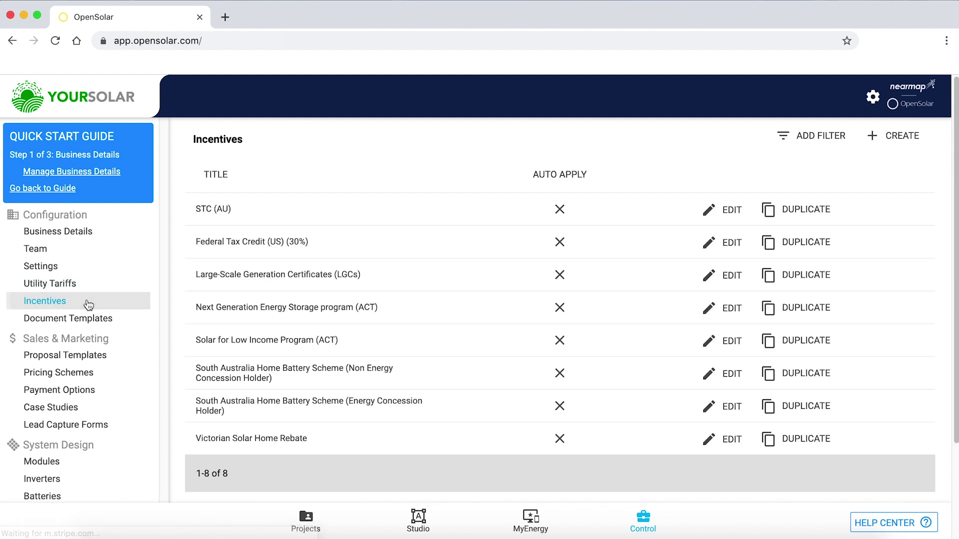
{"action": "scroll", "coordinate": [456, 293], "scroll_direction": "down", "scroll_amount": 2}
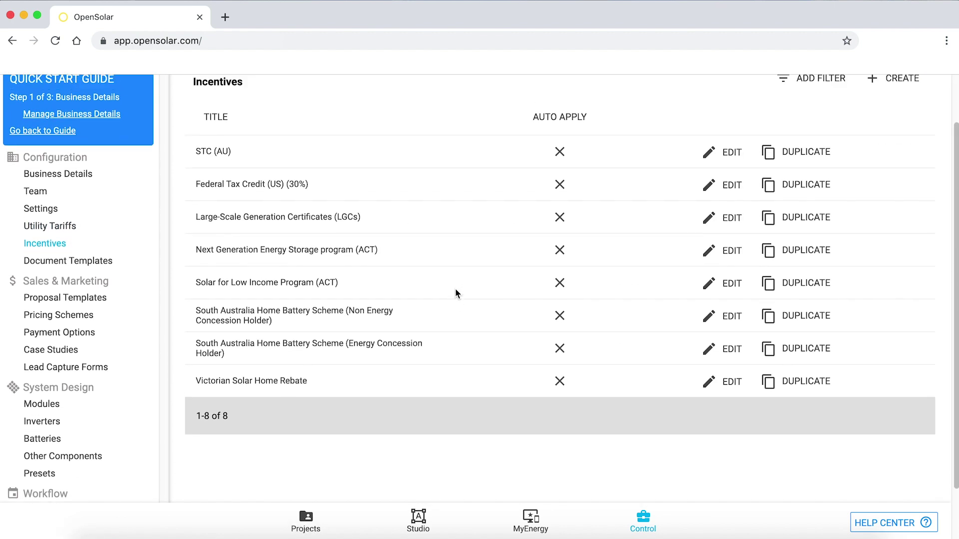
{"action": "scroll", "coordinate": [455, 293], "scroll_direction": "up", "scroll_amount": 1}
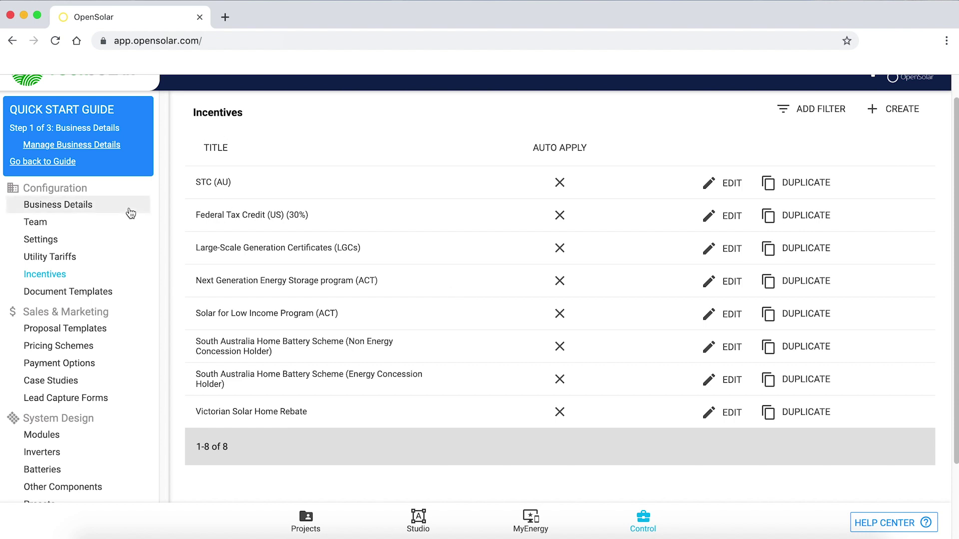
{"action": "left_click", "coordinate": [101, 294]}
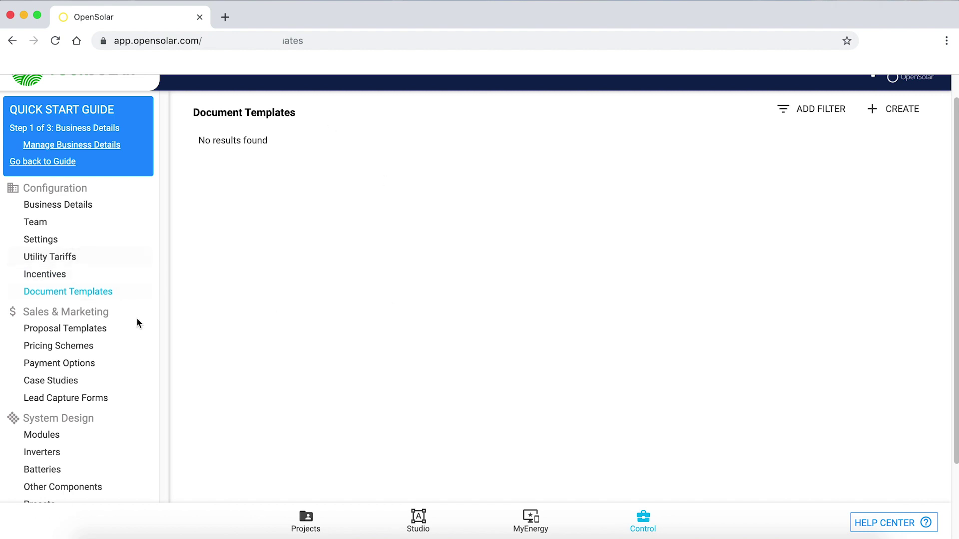
Review the Sales & Marketing lists of proposal templates, pricing schemes and payment options.
{"action": "left_click", "coordinate": [105, 330]}
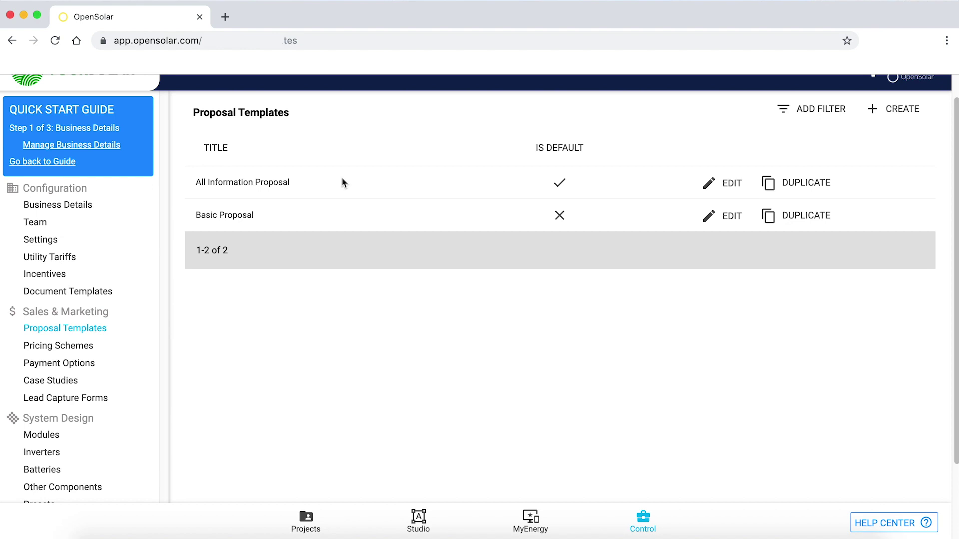
{"action": "left_click", "coordinate": [100, 346]}
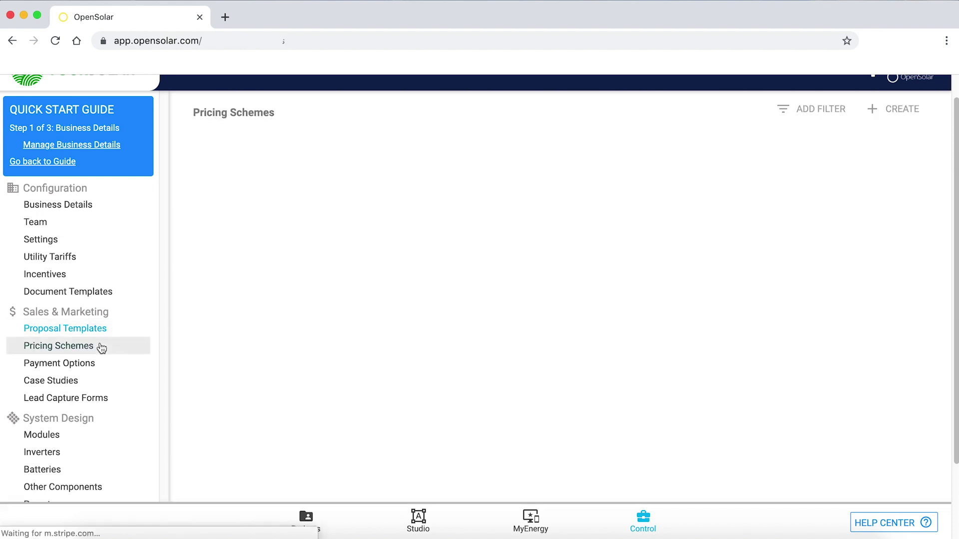
{"action": "scroll", "coordinate": [381, 251], "scroll_direction": "down", "scroll_amount": 1}
{"action": "scroll", "coordinate": [381, 251], "scroll_direction": "down", "scroll_amount": 2}
{"action": "scroll", "coordinate": [381, 251], "scroll_direction": "up", "scroll_amount": 1}
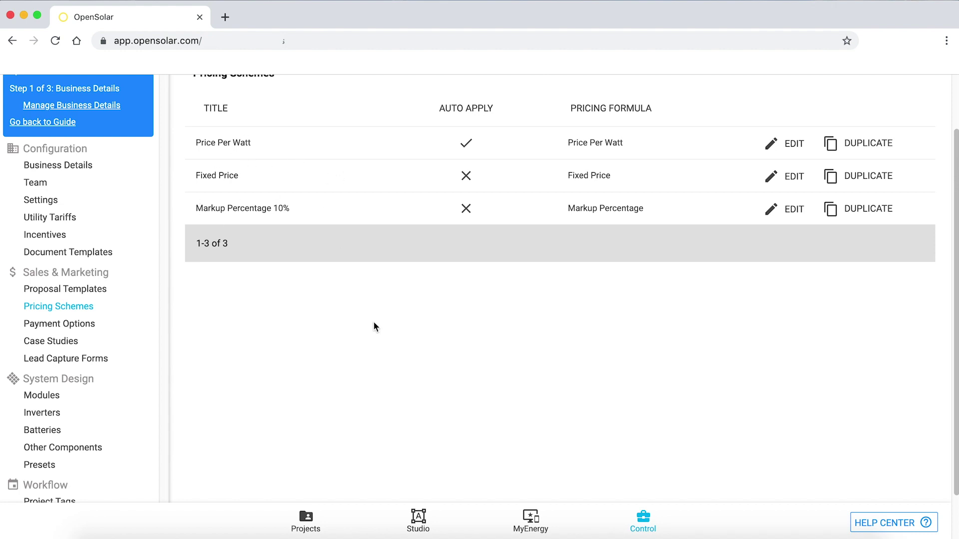
{"action": "left_click", "coordinate": [93, 327]}
{"action": "scroll", "coordinate": [361, 353], "scroll_direction": "up", "scroll_amount": 1}
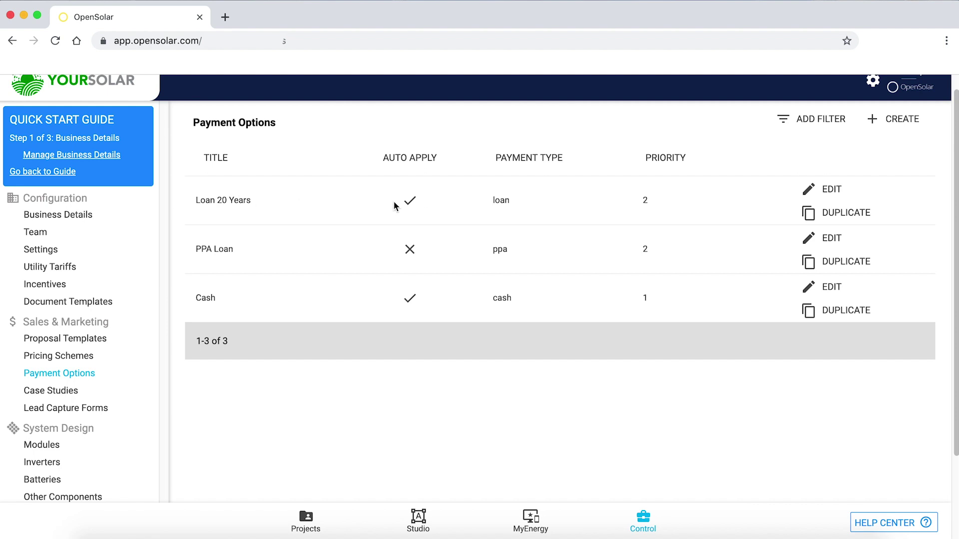
Open the Loan 20 Years payment option and examine its interest rate and loan term fields.
{"action": "left_click", "coordinate": [833, 190]}
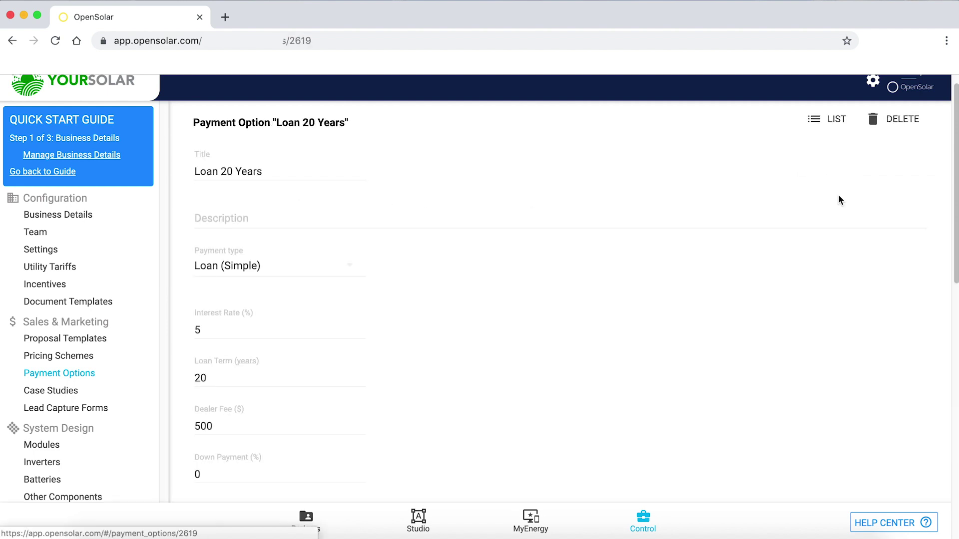
{"action": "scroll", "coordinate": [480, 300], "scroll_direction": "down", "scroll_amount": 1}
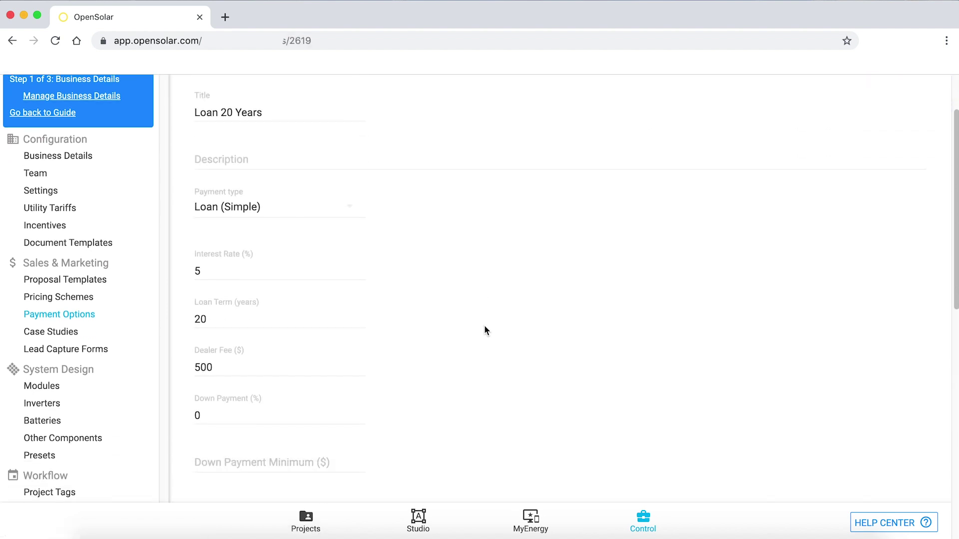
{"action": "left_click", "coordinate": [231, 273]}
{"action": "left_click", "coordinate": [231, 318]}
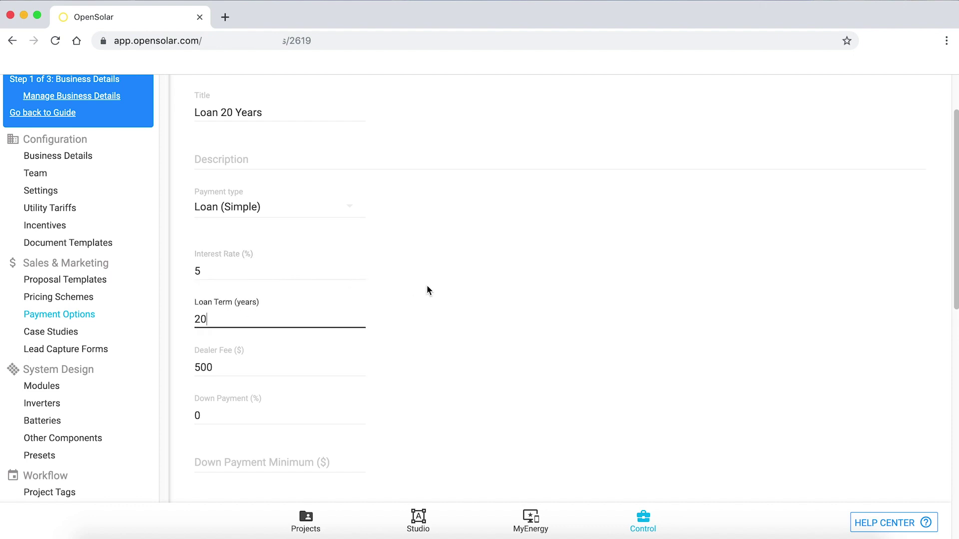
View the case studies list, and open the existing lead capture form to review its configuration, input fields and embed code.
{"action": "left_click", "coordinate": [83, 334]}
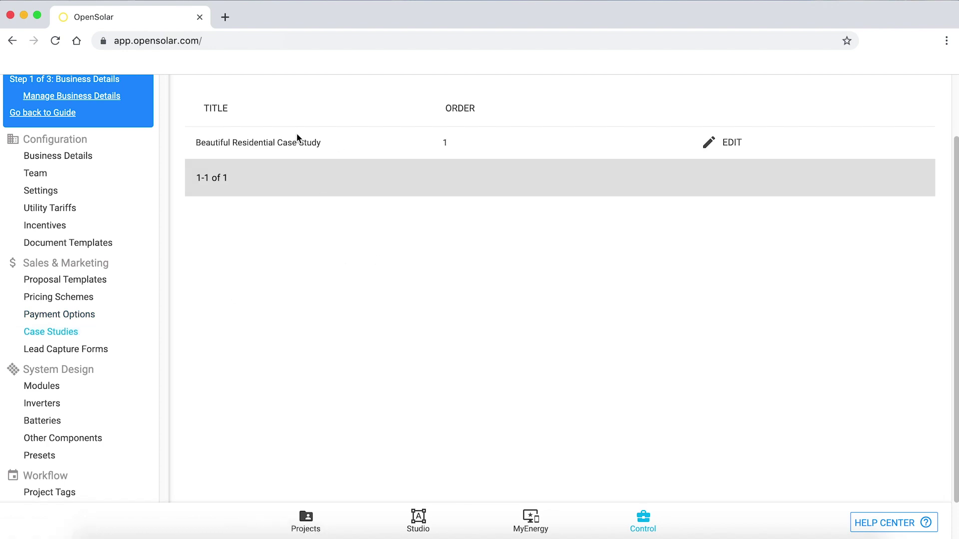
{"action": "left_click", "coordinate": [89, 354]}
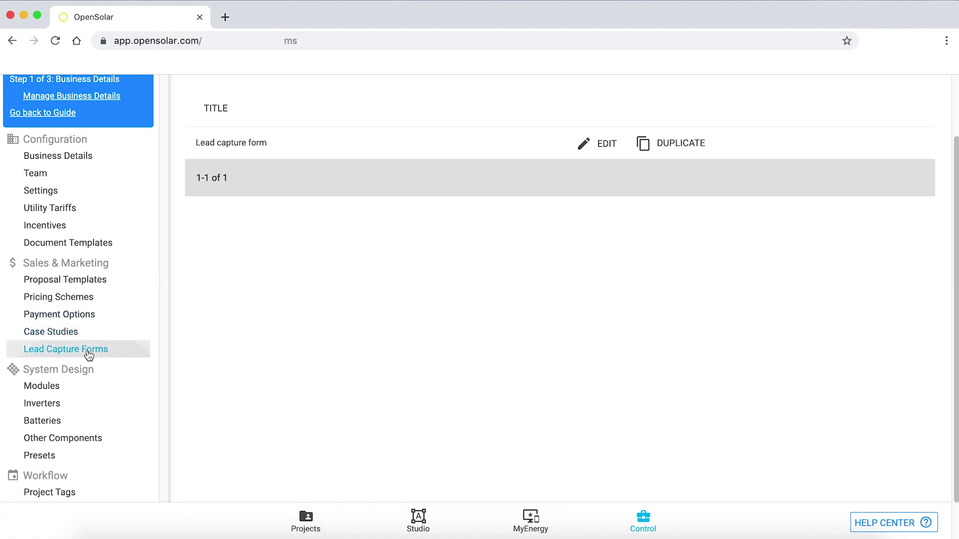
{"action": "left_click", "coordinate": [607, 145]}
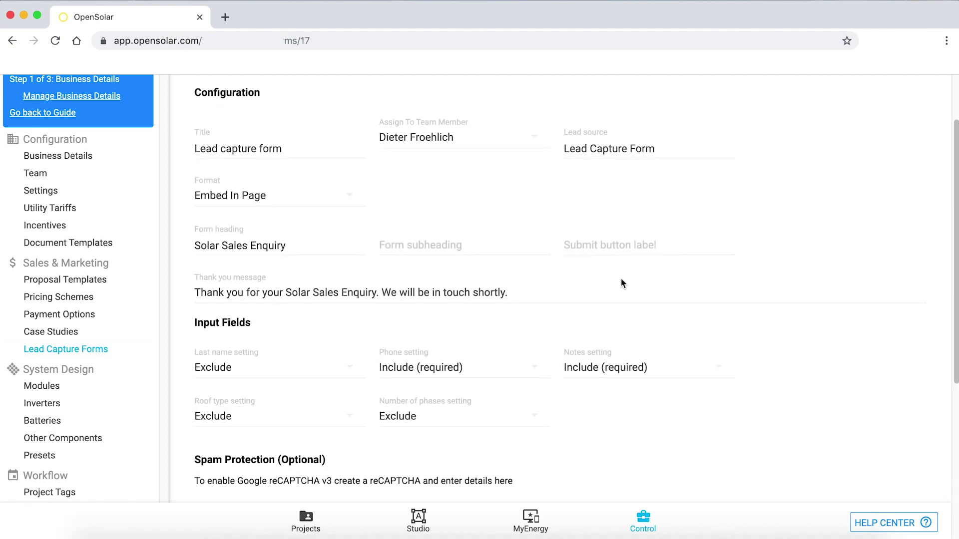
{"action": "scroll", "coordinate": [620, 279], "scroll_direction": "up", "scroll_amount": 3}
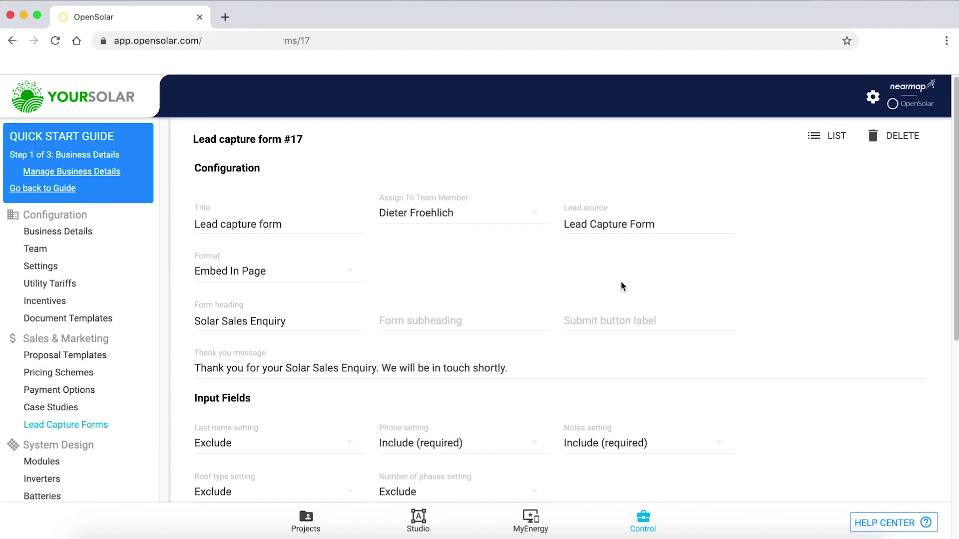
{"action": "scroll", "coordinate": [621, 281], "scroll_direction": "down", "scroll_amount": 6}
{"action": "scroll", "coordinate": [620, 281], "scroll_direction": "down", "scroll_amount": 2}
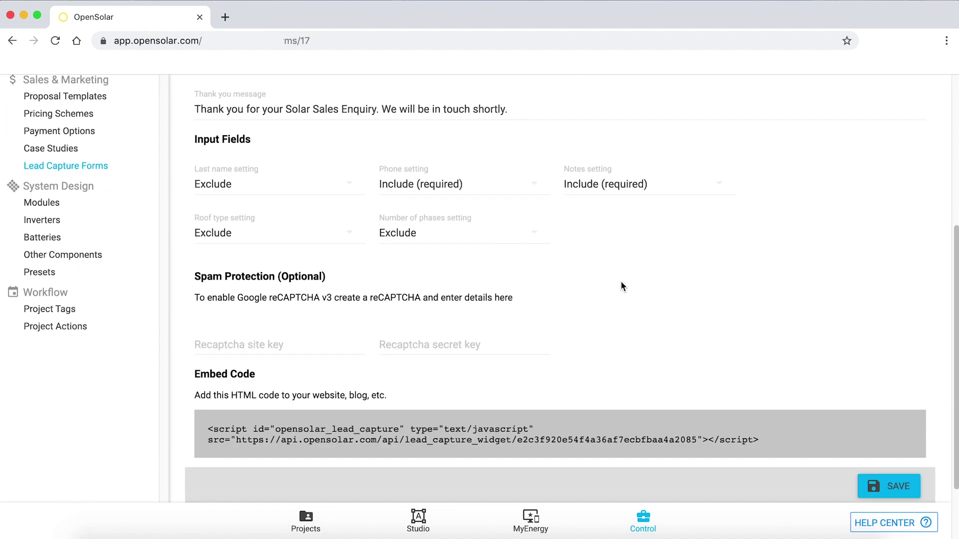
{"action": "scroll", "coordinate": [621, 280], "scroll_direction": "up", "scroll_amount": 4}
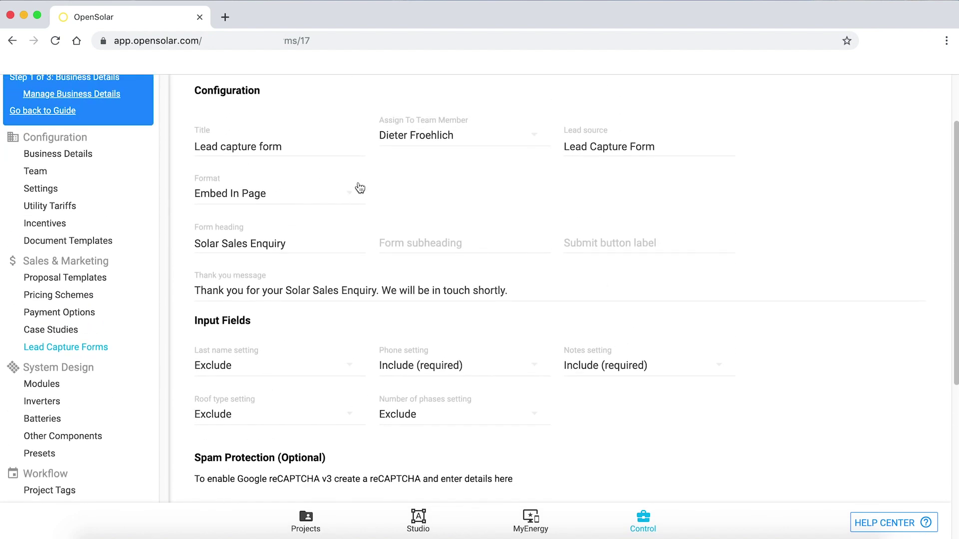
{"action": "scroll", "coordinate": [430, 293], "scroll_direction": "down", "scroll_amount": 5}
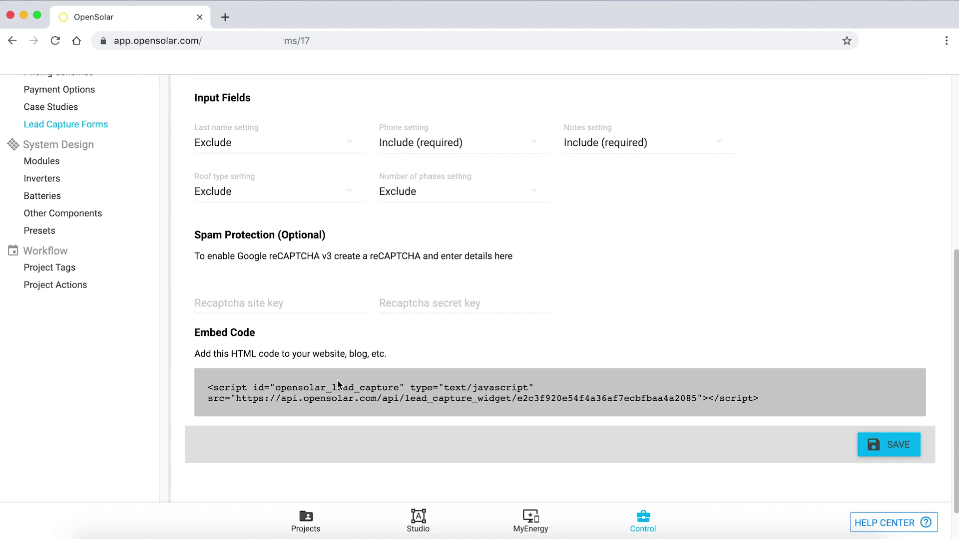
{"action": "scroll", "coordinate": [734, 315], "scroll_direction": "down", "scroll_amount": 4}
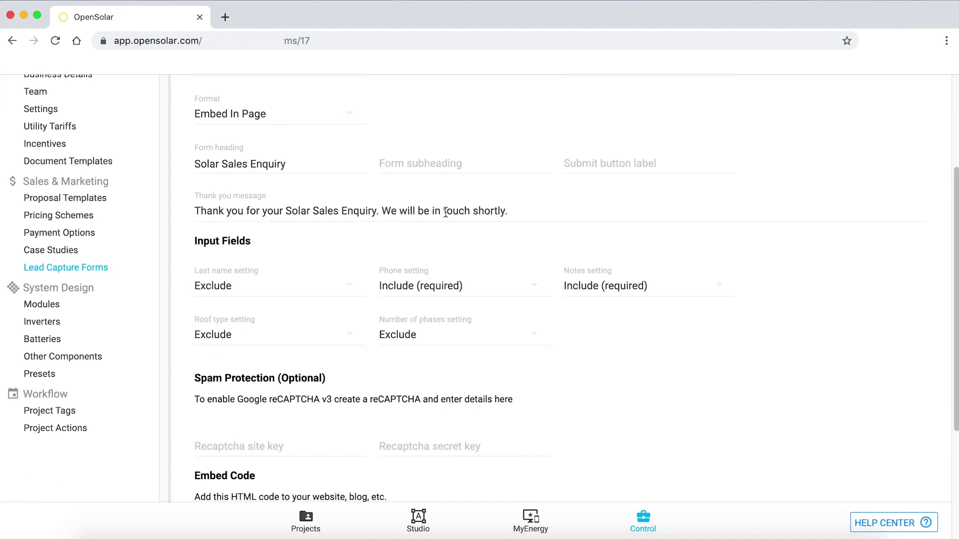
Review the System Design component lists for modules, inverters and batteries.
{"action": "left_click", "coordinate": [67, 305]}
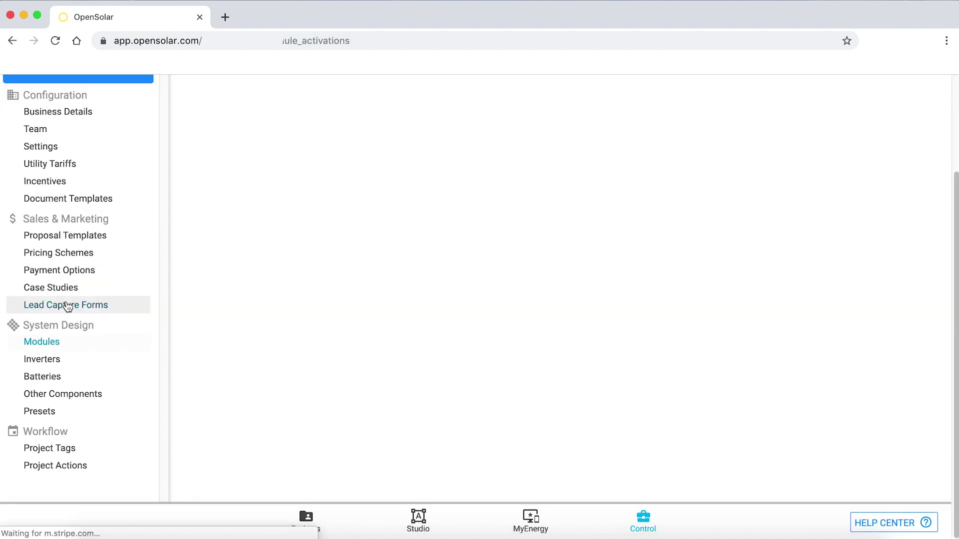
{"action": "scroll", "coordinate": [347, 158], "scroll_direction": "down", "scroll_amount": 1}
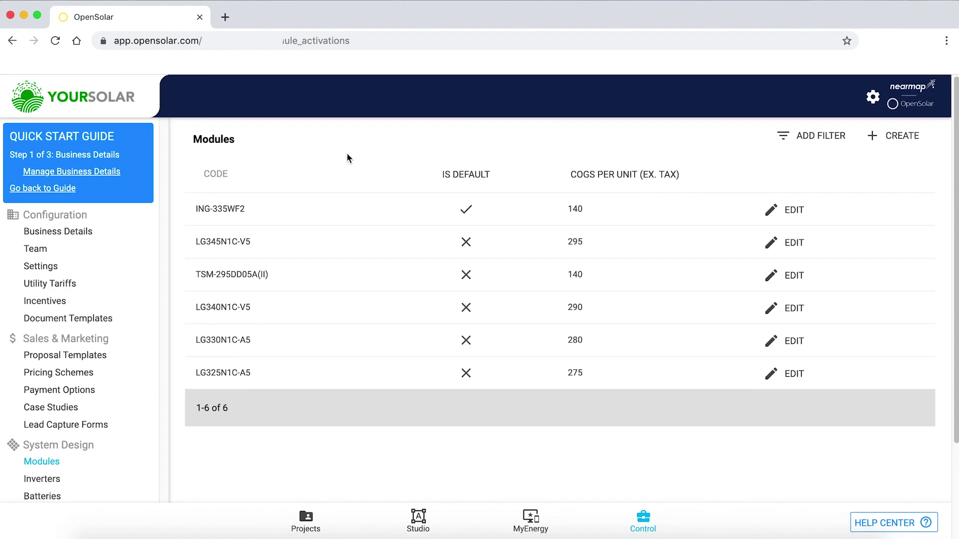
{"action": "scroll", "coordinate": [390, 199], "scroll_direction": "down", "scroll_amount": 1}
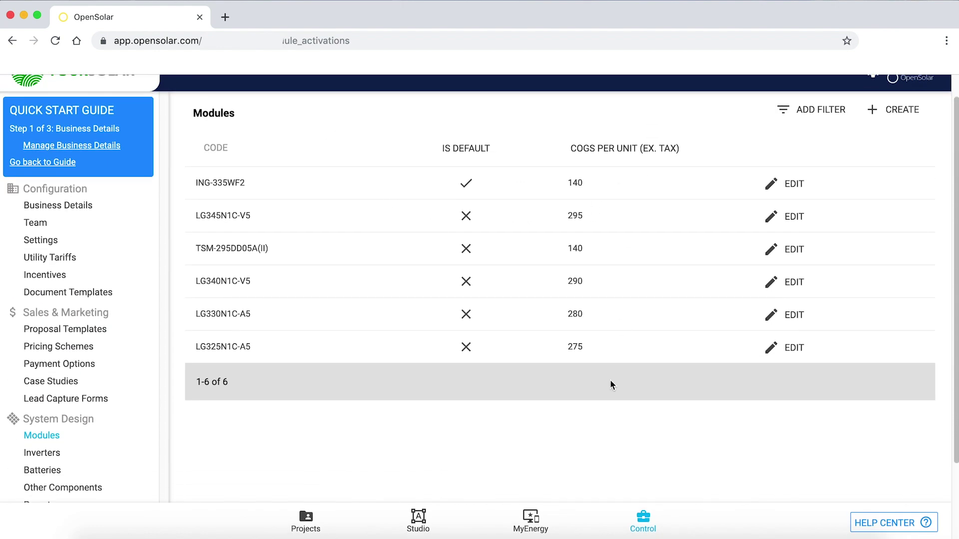
{"action": "scroll", "coordinate": [284, 298], "scroll_direction": "down", "scroll_amount": 3}
{"action": "left_click", "coordinate": [65, 368]}
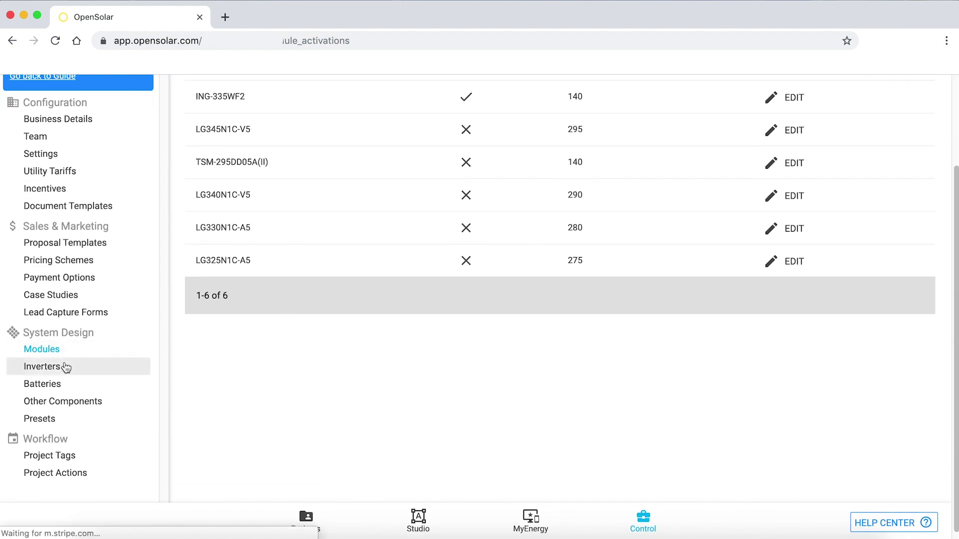
{"action": "left_click", "coordinate": [65, 386]}
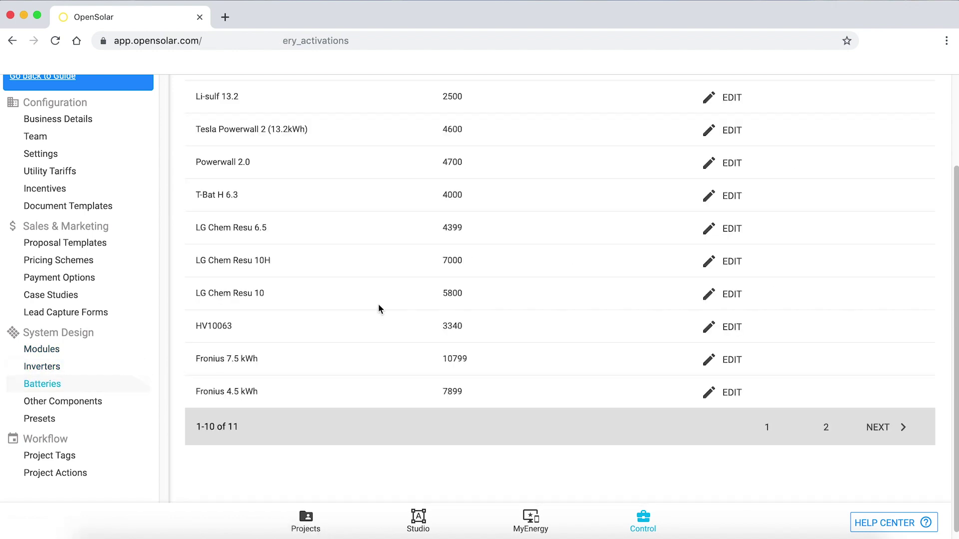
{"action": "scroll", "coordinate": [378, 307], "scroll_direction": "up", "scroll_amount": 1}
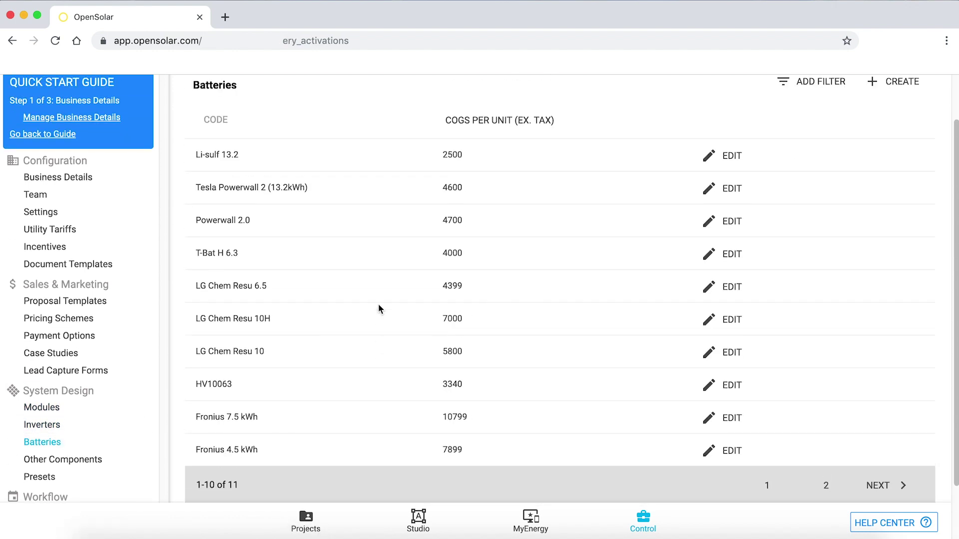
{"action": "scroll", "coordinate": [379, 306], "scroll_direction": "down", "scroll_amount": 2}
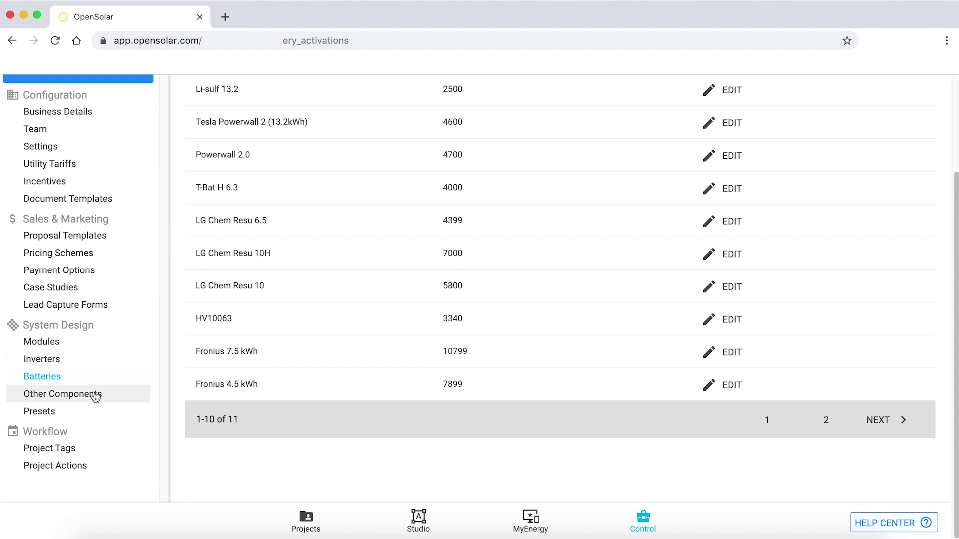
Open the "Studio, Simulation and COGS Settings" preset and review its Studio Settings for automation, setbacks and tilt racks.
{"action": "left_click", "coordinate": [58, 414]}
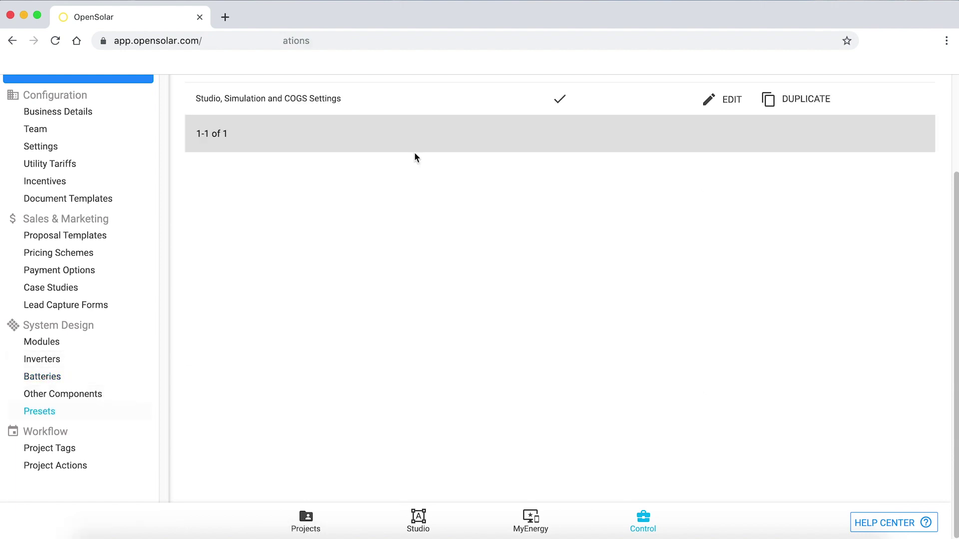
{"action": "scroll", "coordinate": [415, 156], "scroll_direction": "up", "scroll_amount": 2}
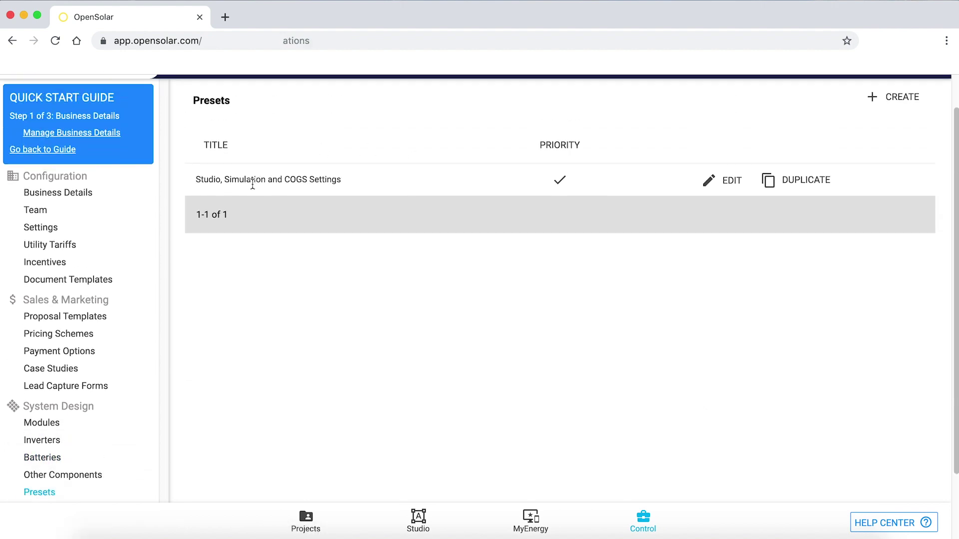
{"action": "left_click", "coordinate": [719, 179]}
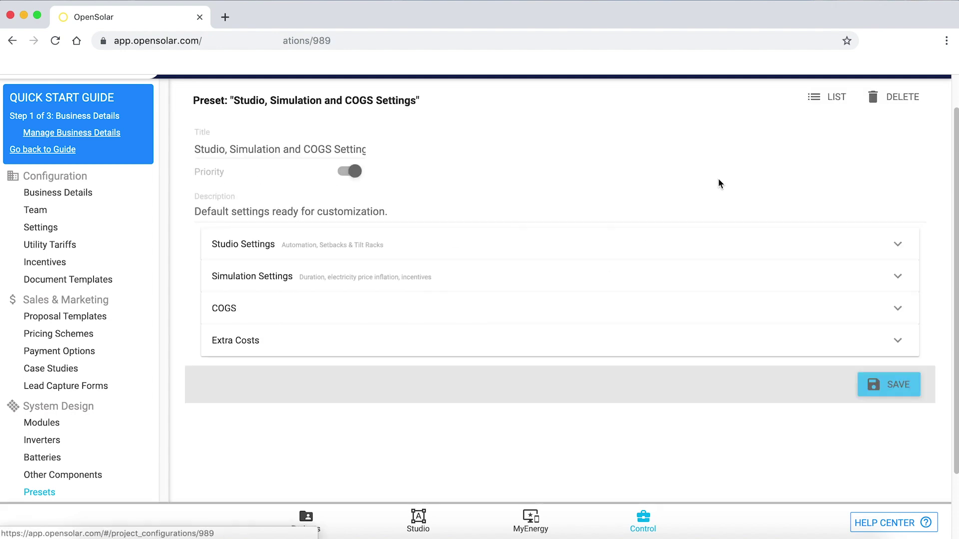
{"action": "left_click", "coordinate": [325, 244]}
{"action": "scroll", "coordinate": [478, 265], "scroll_direction": "down", "scroll_amount": 2}
{"action": "scroll", "coordinate": [478, 266], "scroll_direction": "down", "scroll_amount": 10}
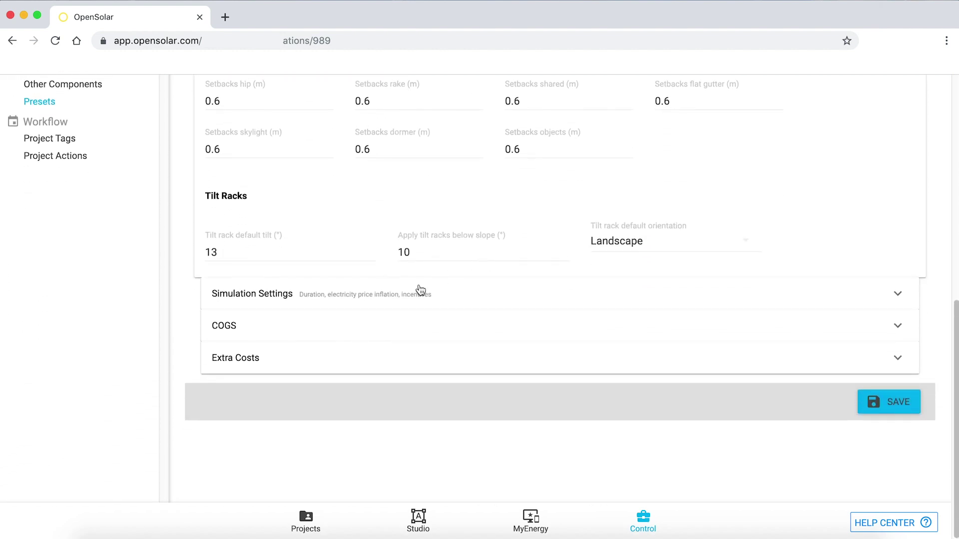
Expand the preset's Simulation Settings and review the simulation duration, performance adjustment, utility inflation and discount rate fields.
{"action": "left_click", "coordinate": [399, 305]}
{"action": "scroll", "coordinate": [399, 306], "scroll_direction": "down", "scroll_amount": 4}
{"action": "scroll", "coordinate": [398, 304], "scroll_direction": "down", "scroll_amount": 1}
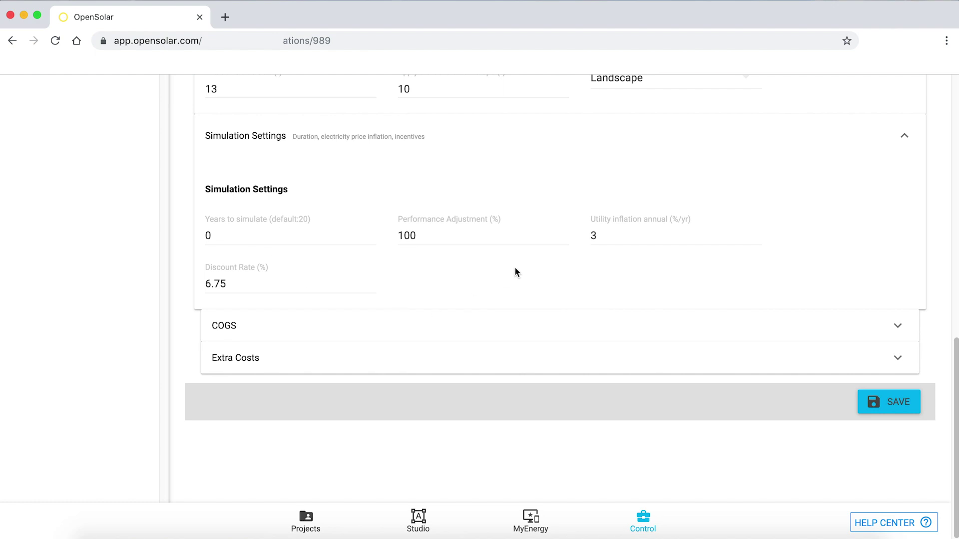
Expand the preset's COGS section and review the COGS buildup, acquisition and fulfillment costs.
{"action": "left_click", "coordinate": [279, 326]}
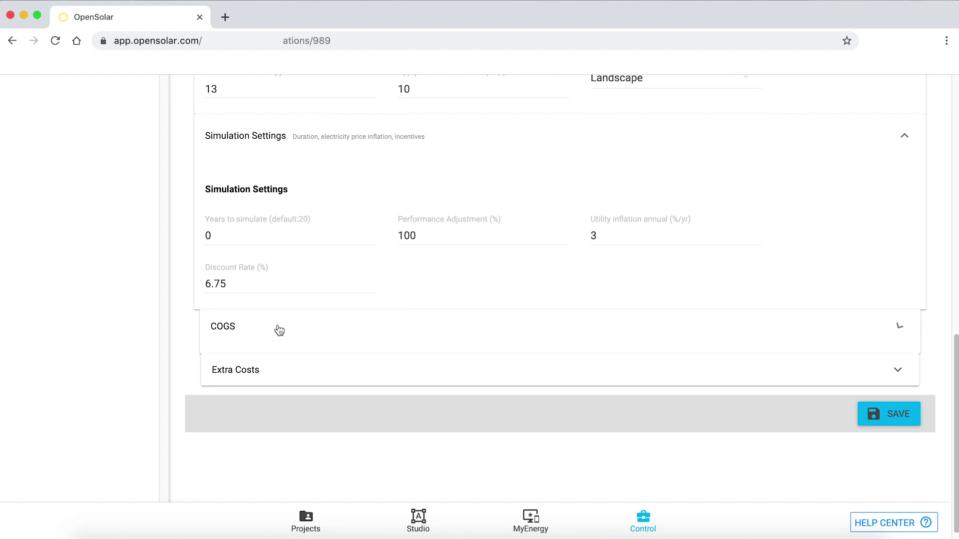
{"action": "scroll", "coordinate": [395, 334], "scroll_direction": "down", "scroll_amount": 2}
{"action": "scroll", "coordinate": [396, 334], "scroll_direction": "down", "scroll_amount": 6}
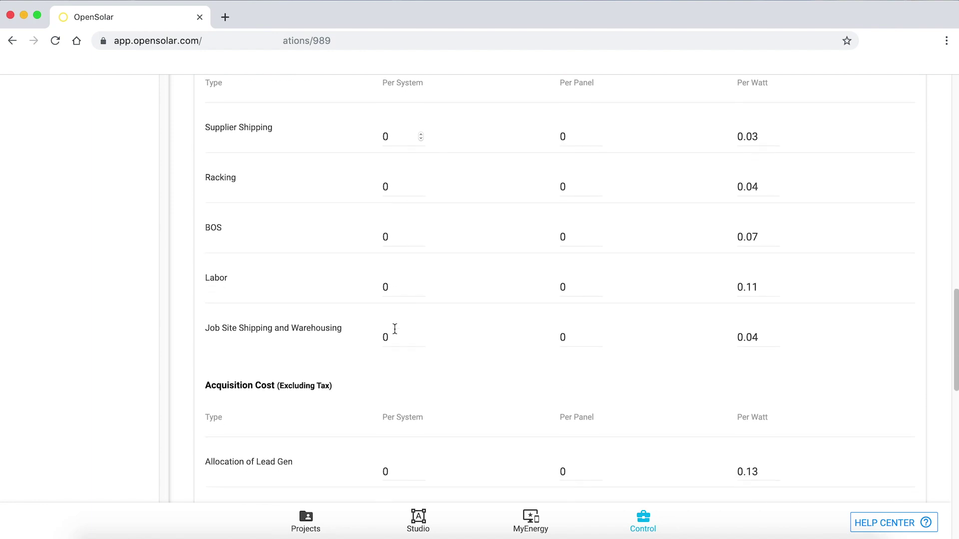
{"action": "scroll", "coordinate": [395, 329], "scroll_direction": "up", "scroll_amount": 1}
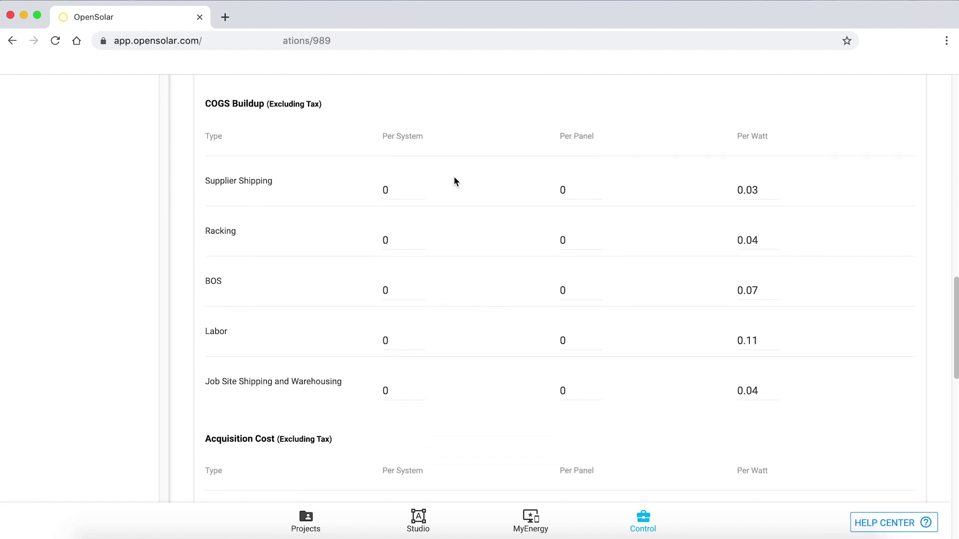
{"action": "scroll", "coordinate": [473, 325], "scroll_direction": "down", "scroll_amount": 5}
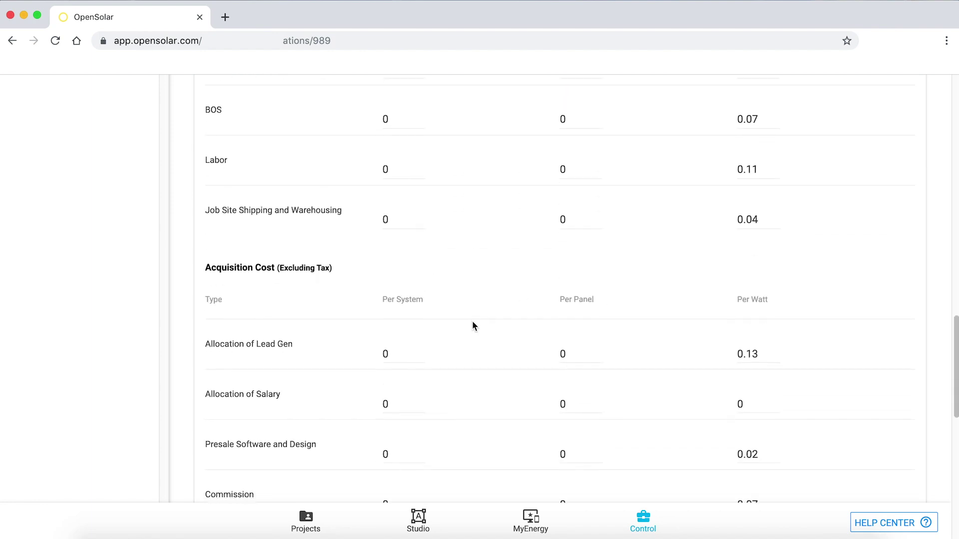
{"action": "scroll", "coordinate": [472, 326], "scroll_direction": "down", "scroll_amount": 1}
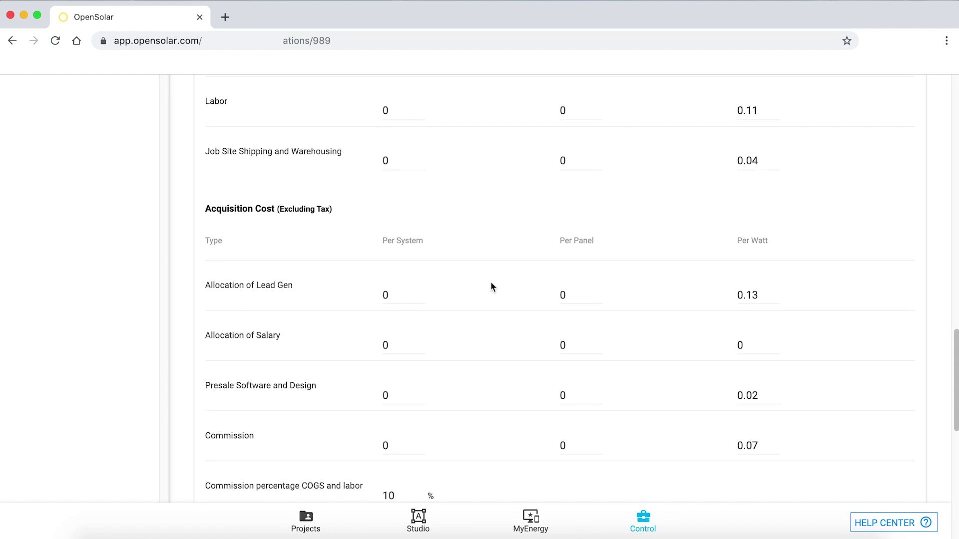
{"action": "scroll", "coordinate": [492, 287], "scroll_direction": "down", "scroll_amount": 10}
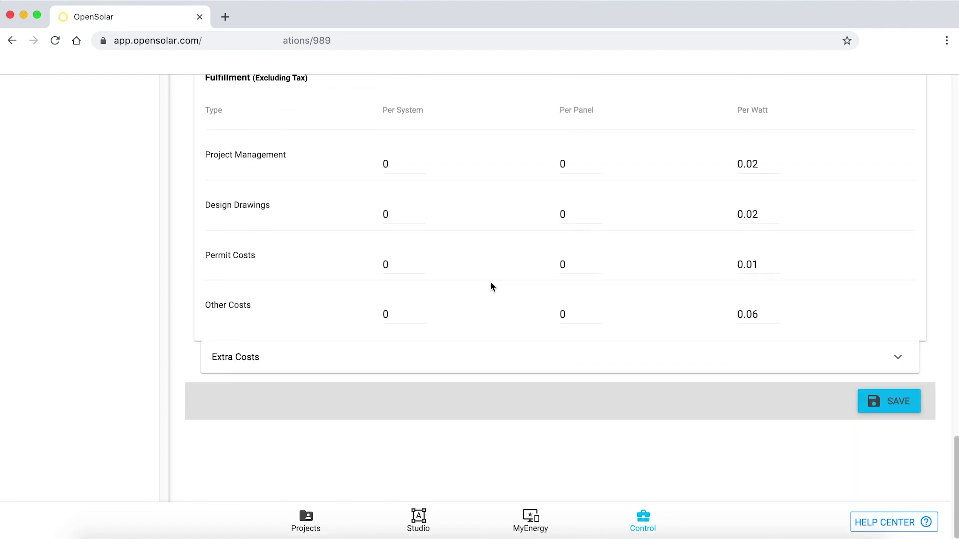
Expand the preset's Extra Costs section, review the job difficulty costs and return to the Studio Settings.
{"action": "left_click", "coordinate": [463, 360]}
{"action": "scroll", "coordinate": [461, 368], "scroll_direction": "down", "scroll_amount": 6}
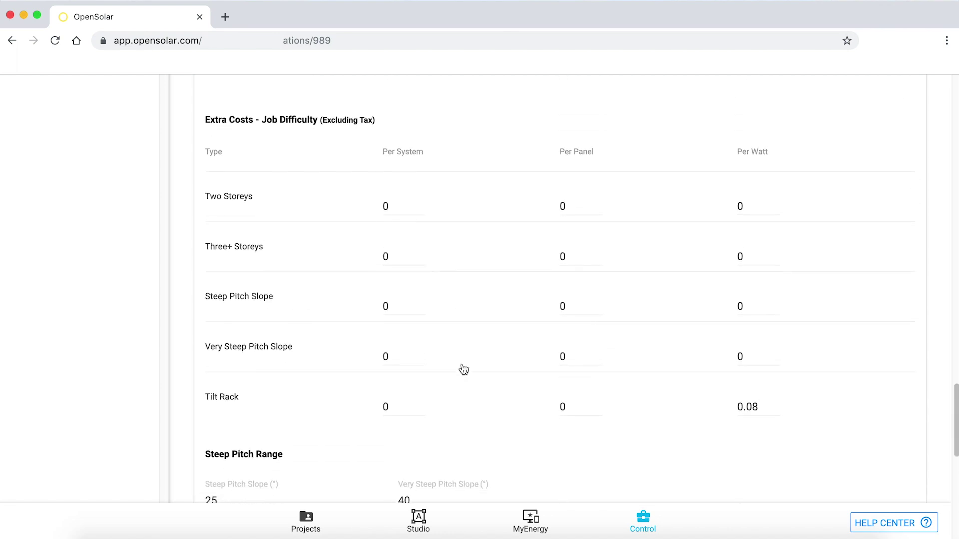
{"action": "scroll", "coordinate": [464, 370], "scroll_direction": "up", "scroll_amount": 15}
{"action": "scroll", "coordinate": [462, 365], "scroll_direction": "down", "scroll_amount": 3}
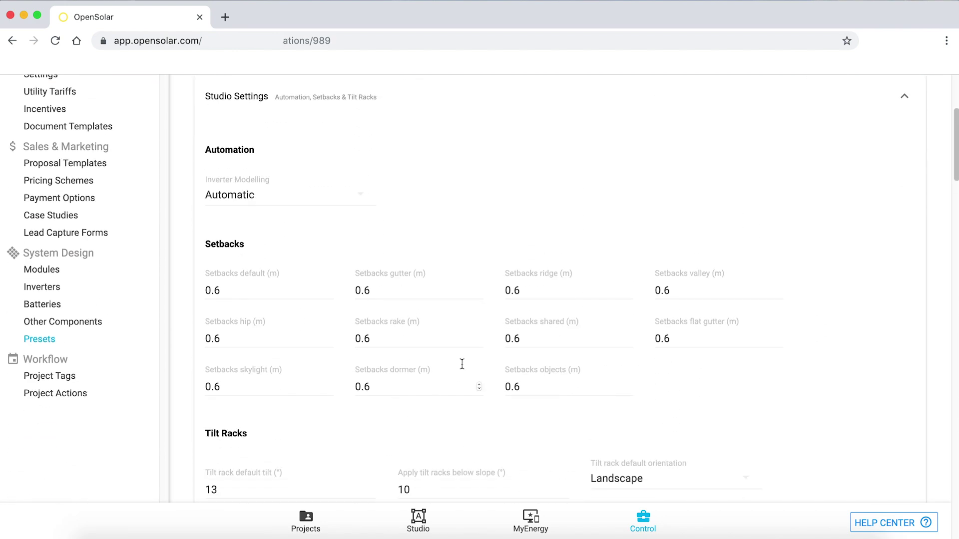
Review the Workflow lists of project tags and project actions.
{"action": "left_click", "coordinate": [83, 376]}
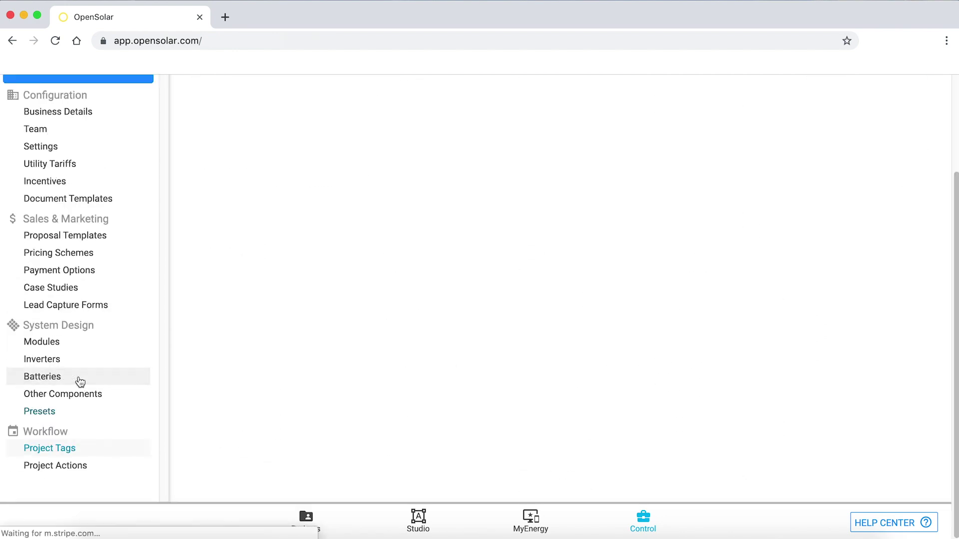
{"action": "scroll", "coordinate": [439, 247], "scroll_direction": "up", "scroll_amount": 3}
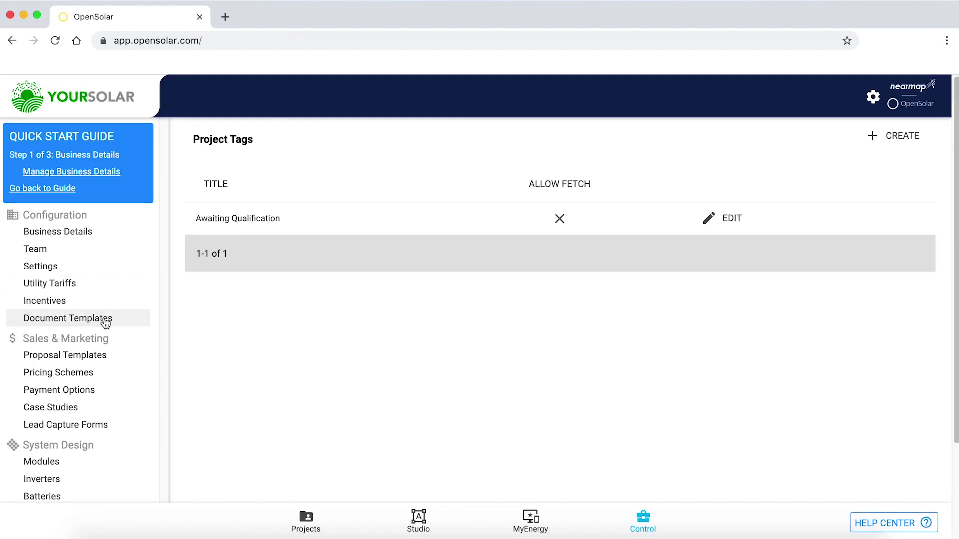
{"action": "scroll", "coordinate": [104, 318], "scroll_direction": "down", "scroll_amount": 3}
{"action": "left_click", "coordinate": [62, 466]}
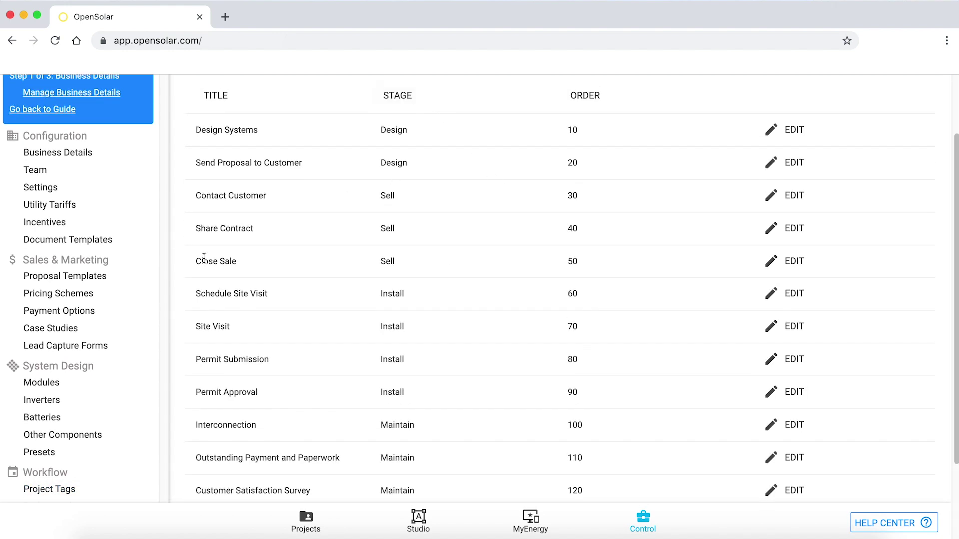
{"action": "scroll", "coordinate": [118, 317], "scroll_direction": "up", "scroll_amount": 2}
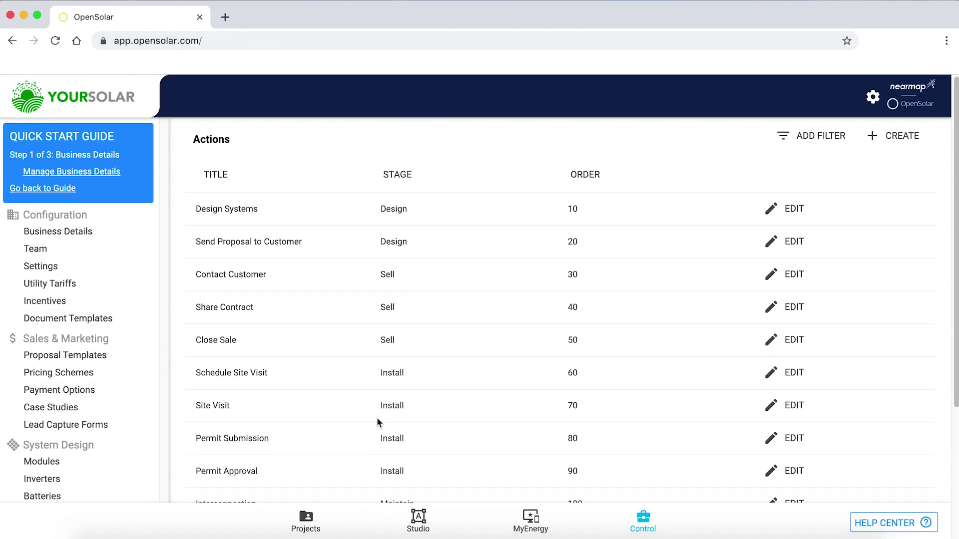